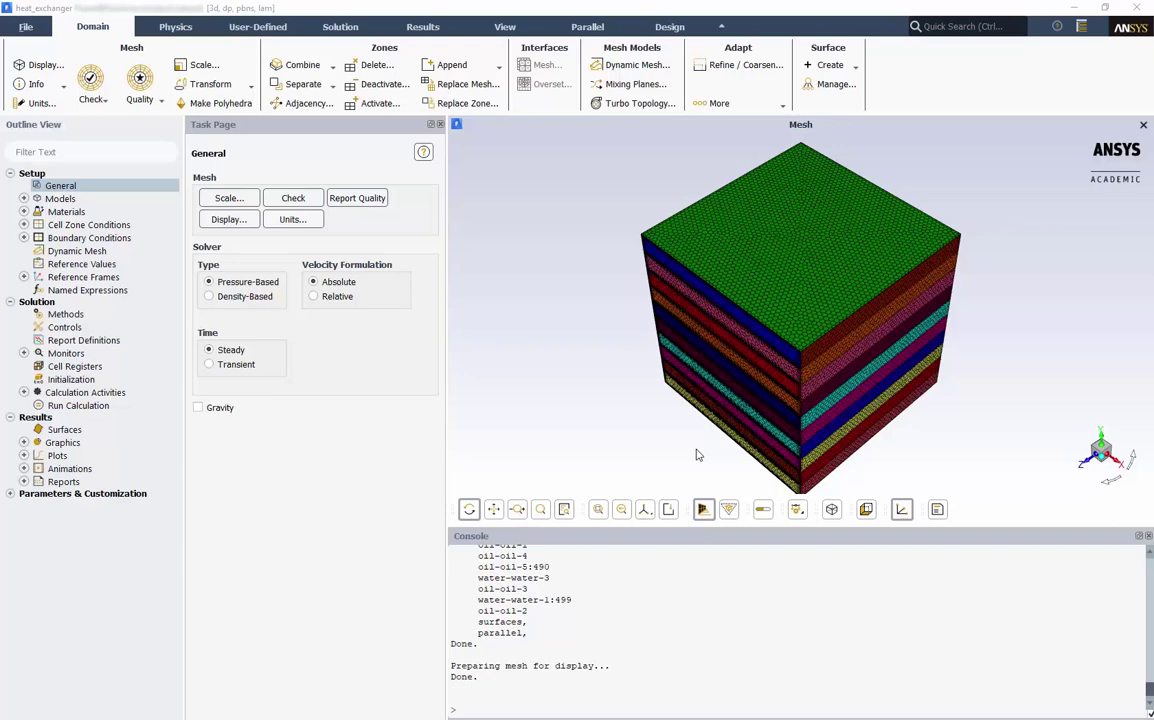
left_click(26, 27)
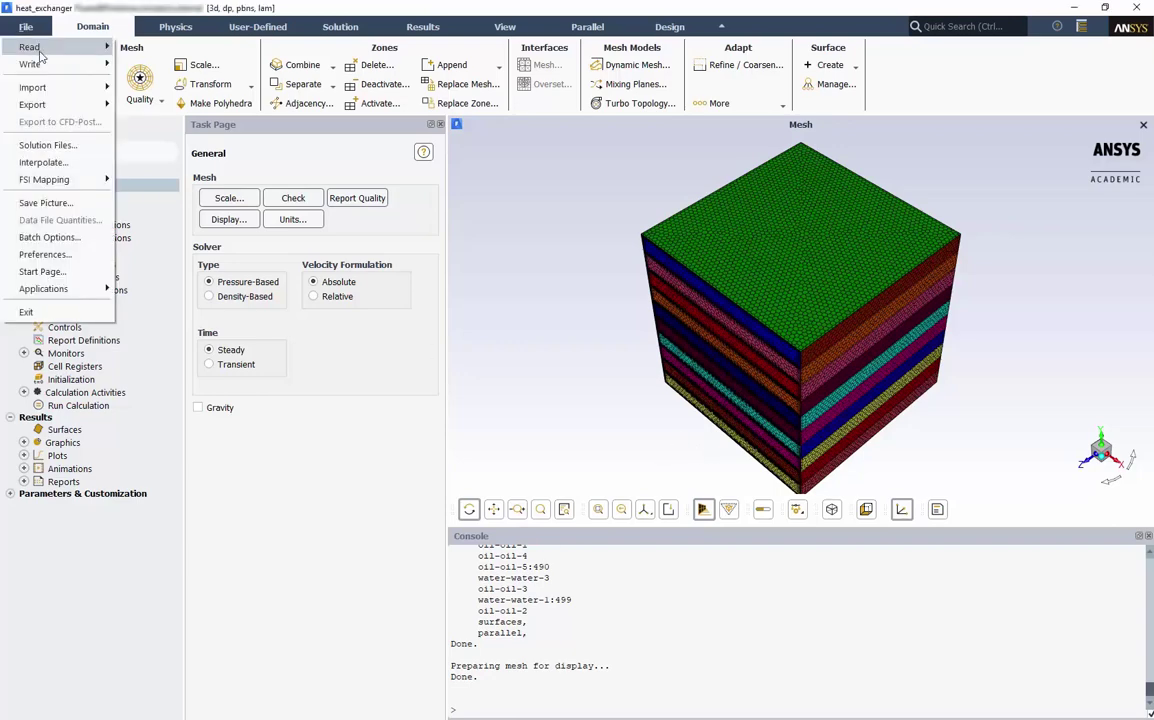
mouse_move(40, 50)
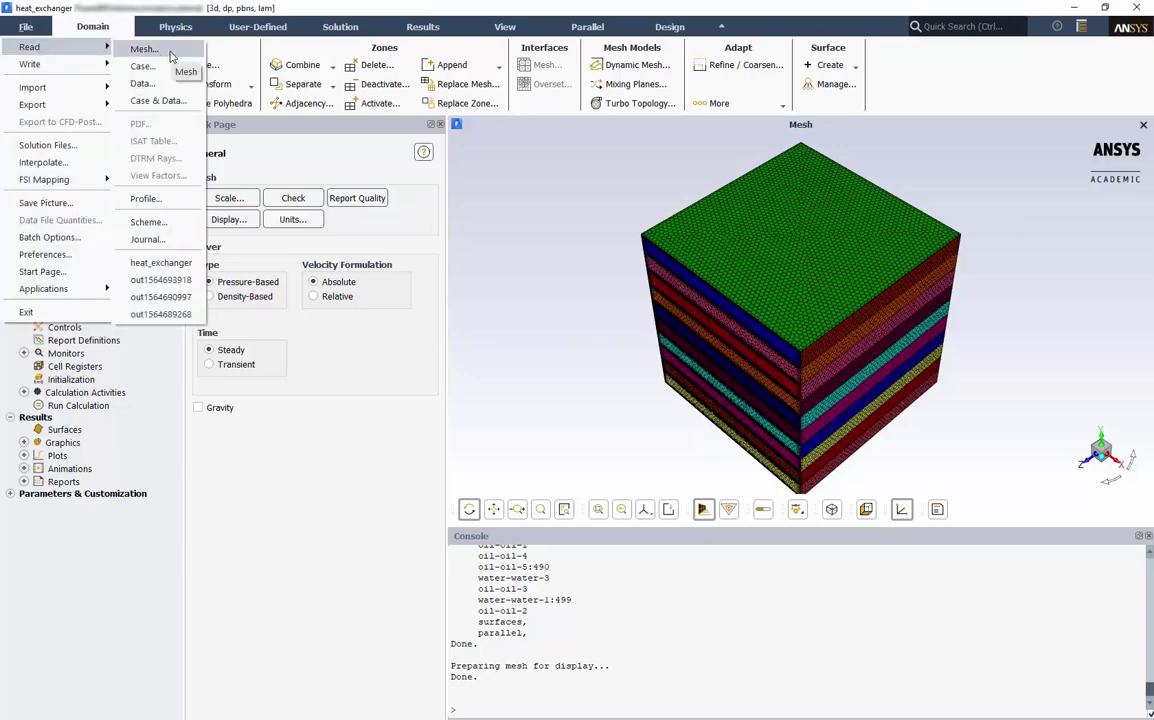
left_click(455, 168)
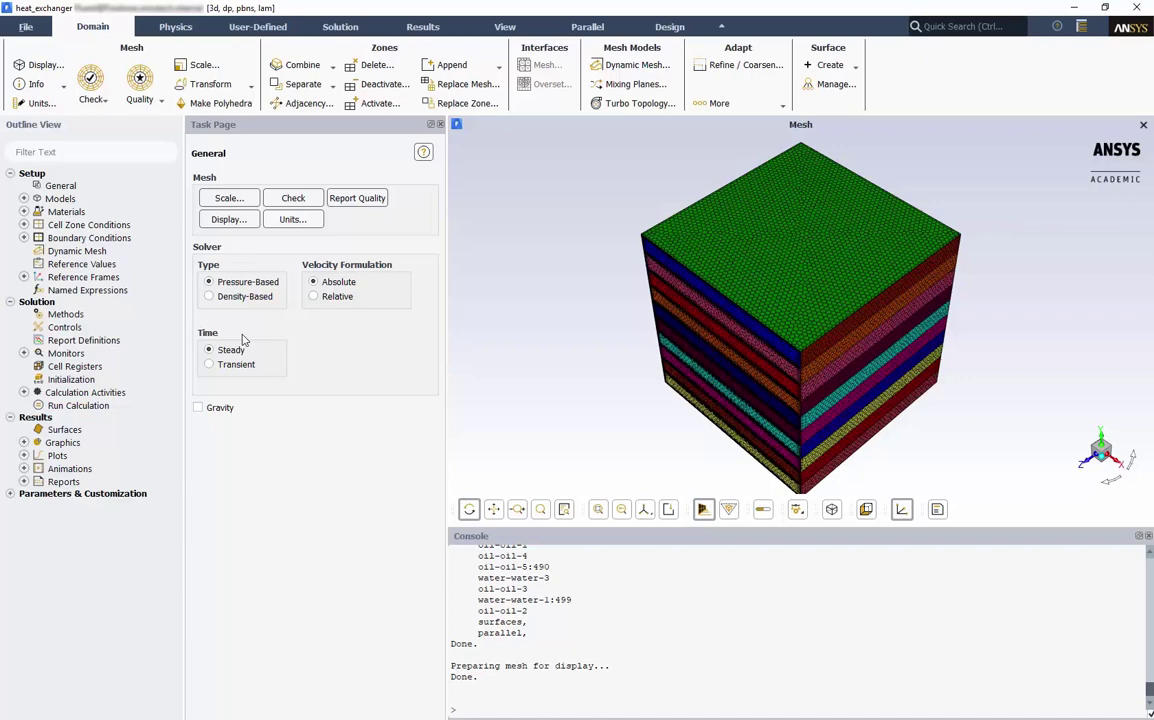
Step: Enable the energy equation in the physics models
double_click(70, 199)
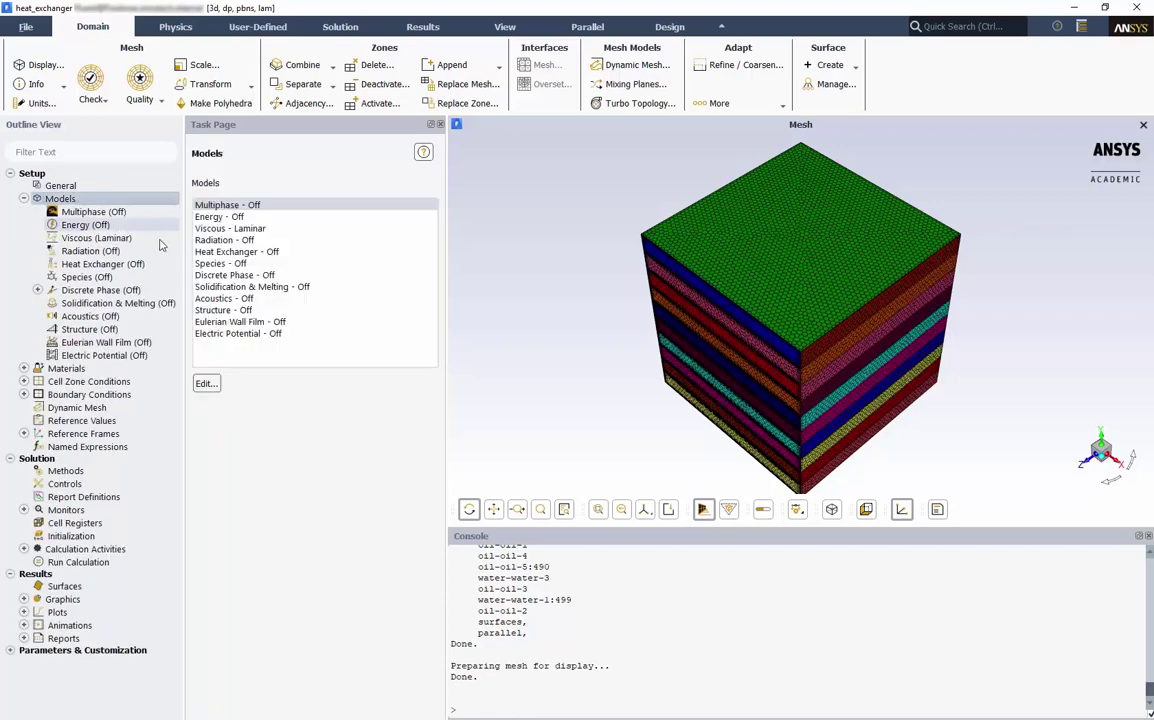
double_click(227, 218)
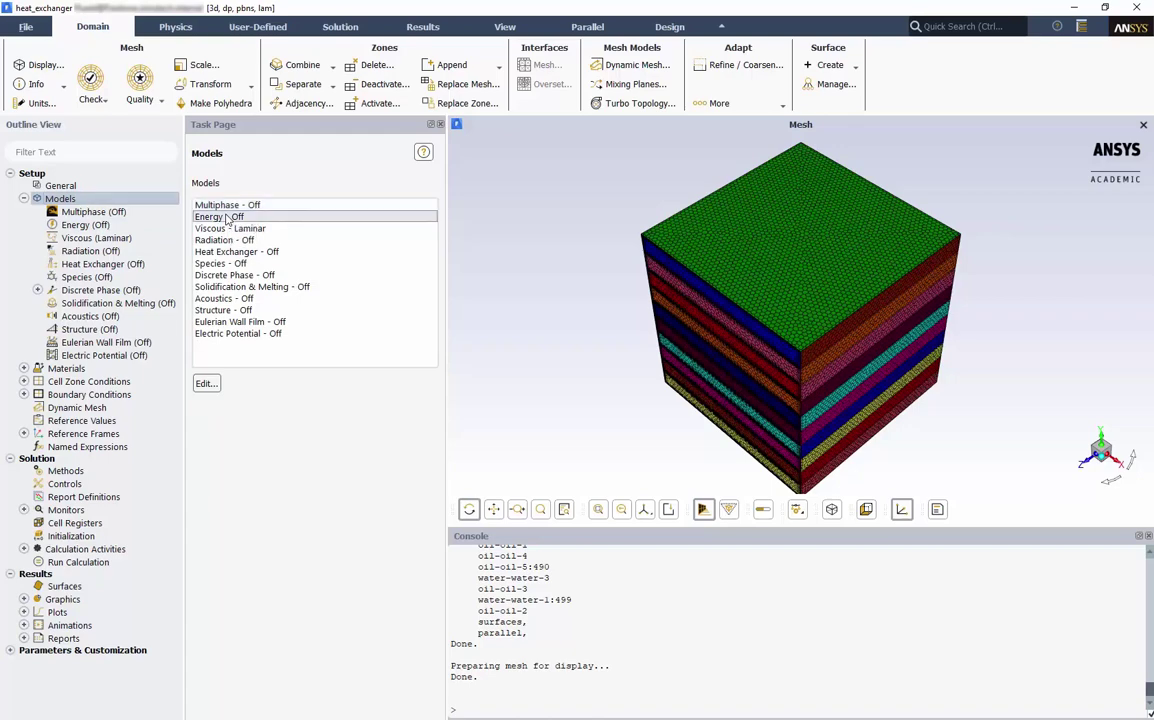
left_click(213, 374)
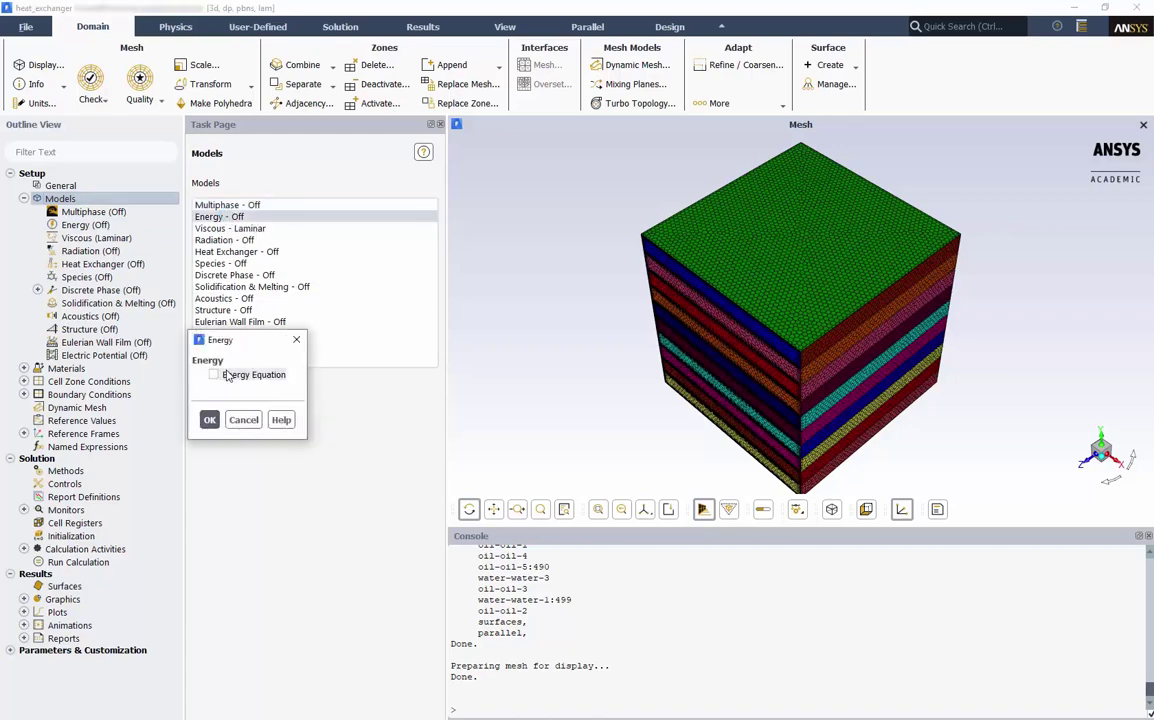
left_click(210, 420)
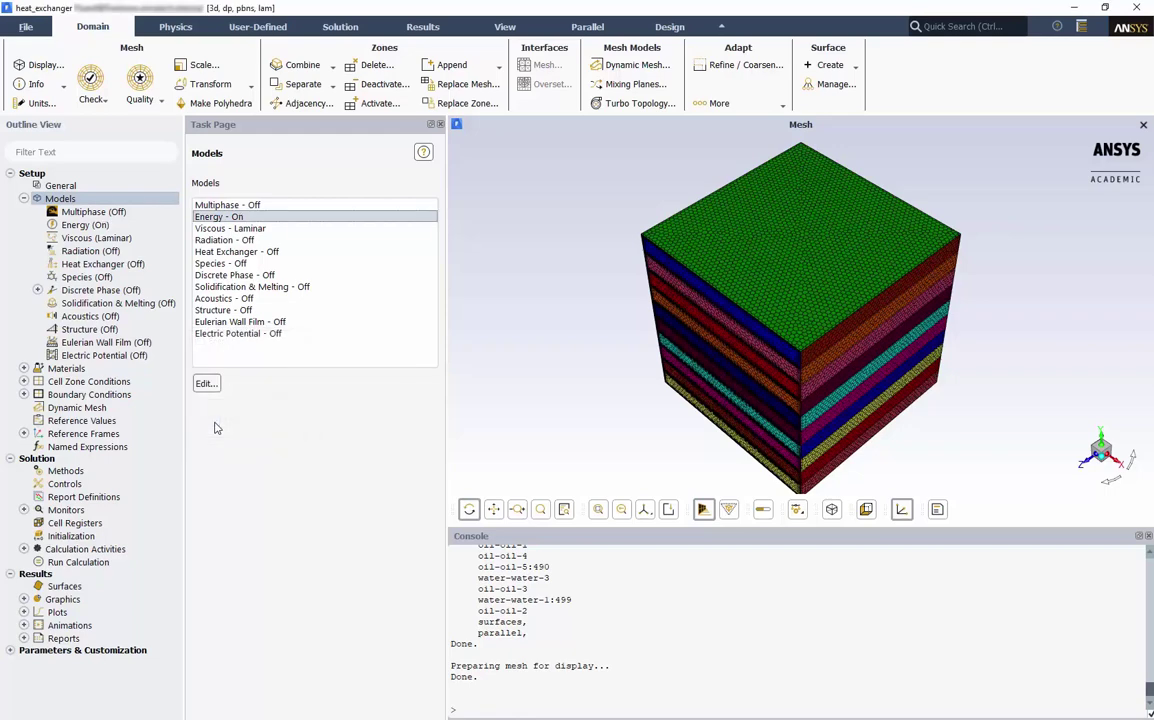
Step: Review the viscous model options and confirm Laminar as the flow model
double_click(262, 228)
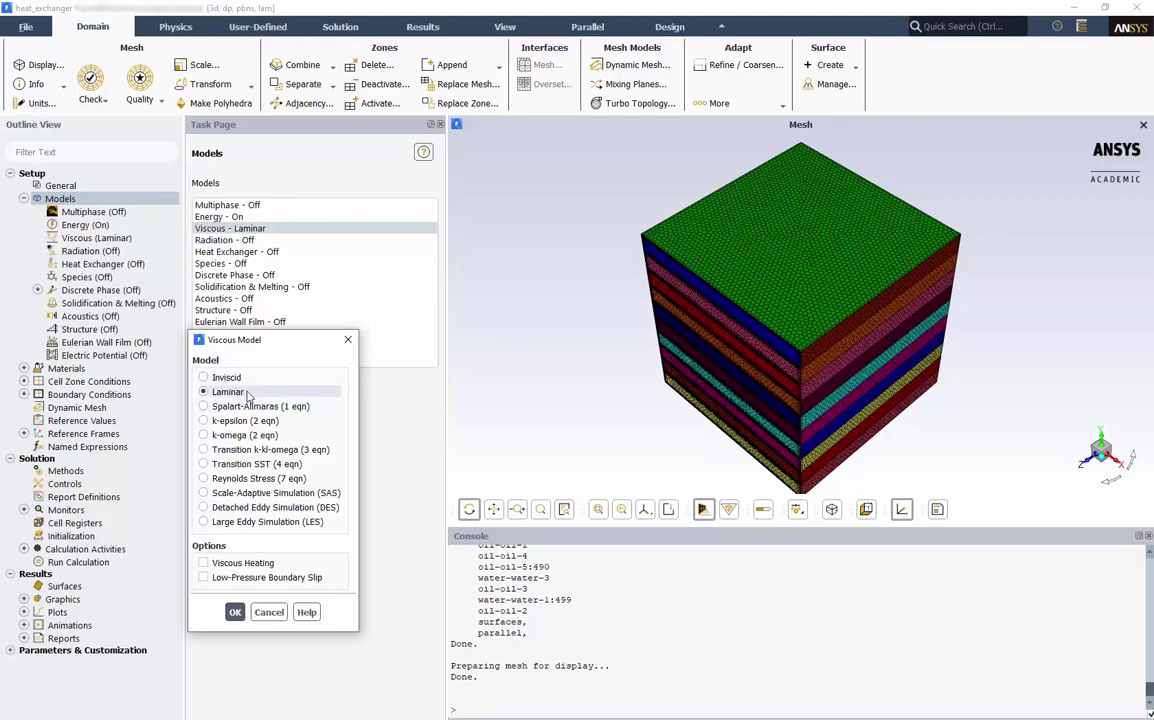
left_click(235, 613)
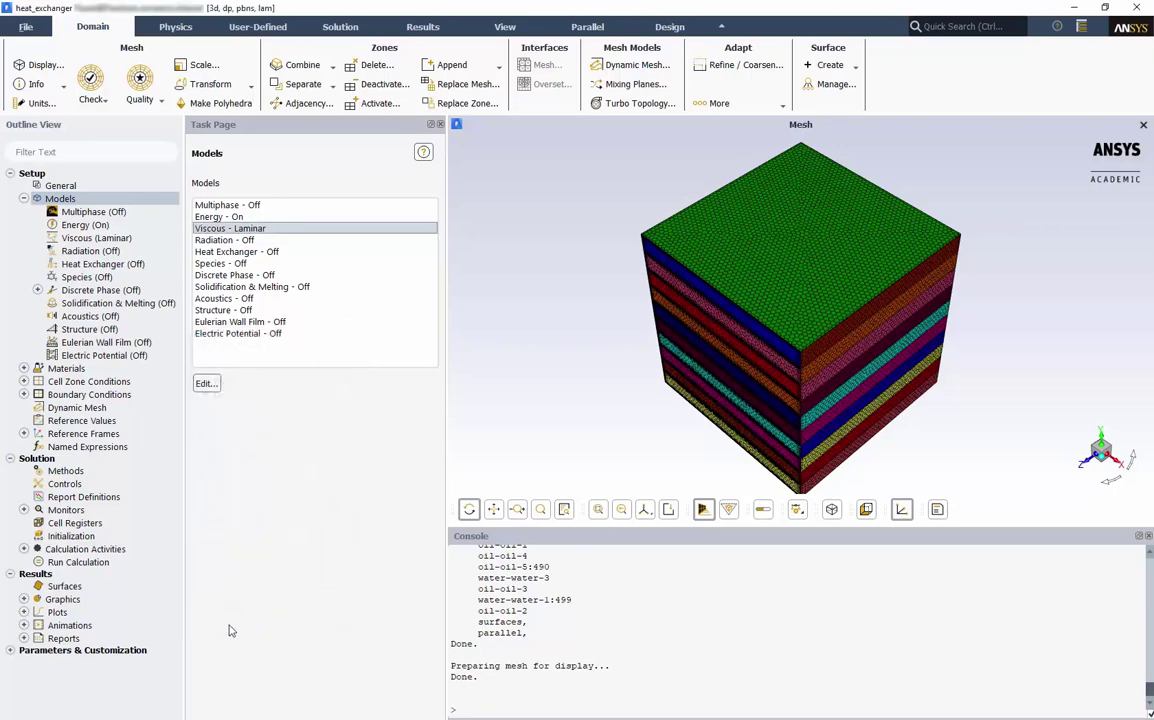
left_click(24, 199)
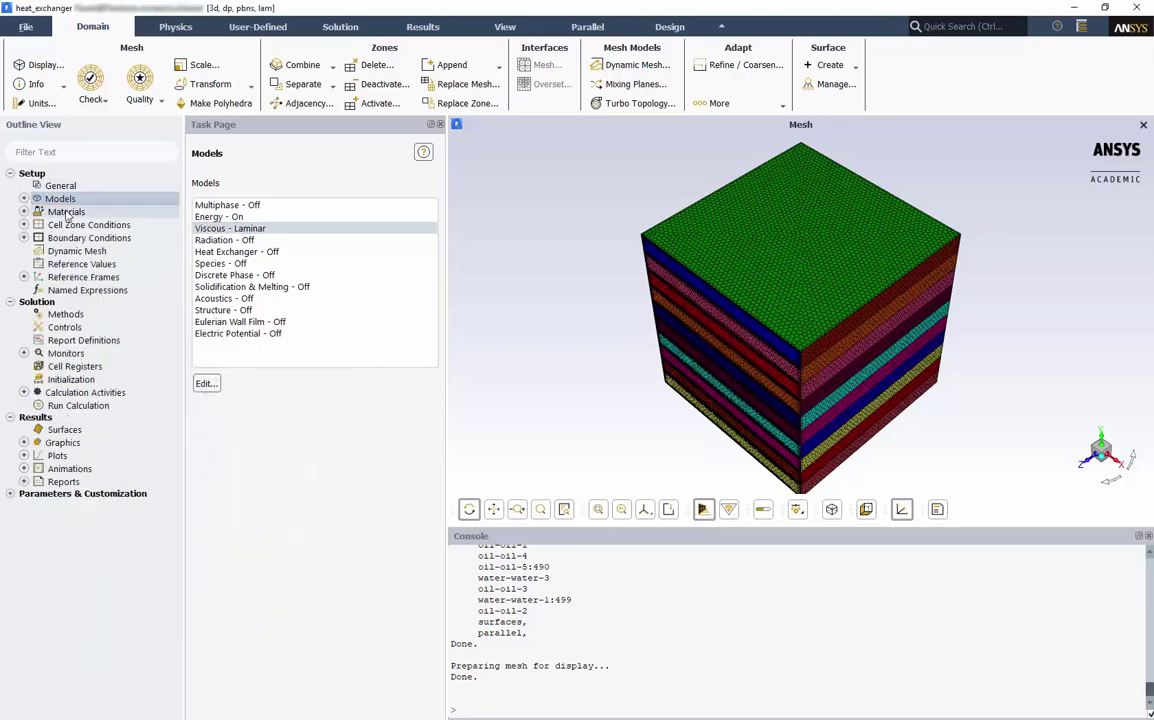
Step: Open the material editor for the default fluid, air
double_click(64, 211)
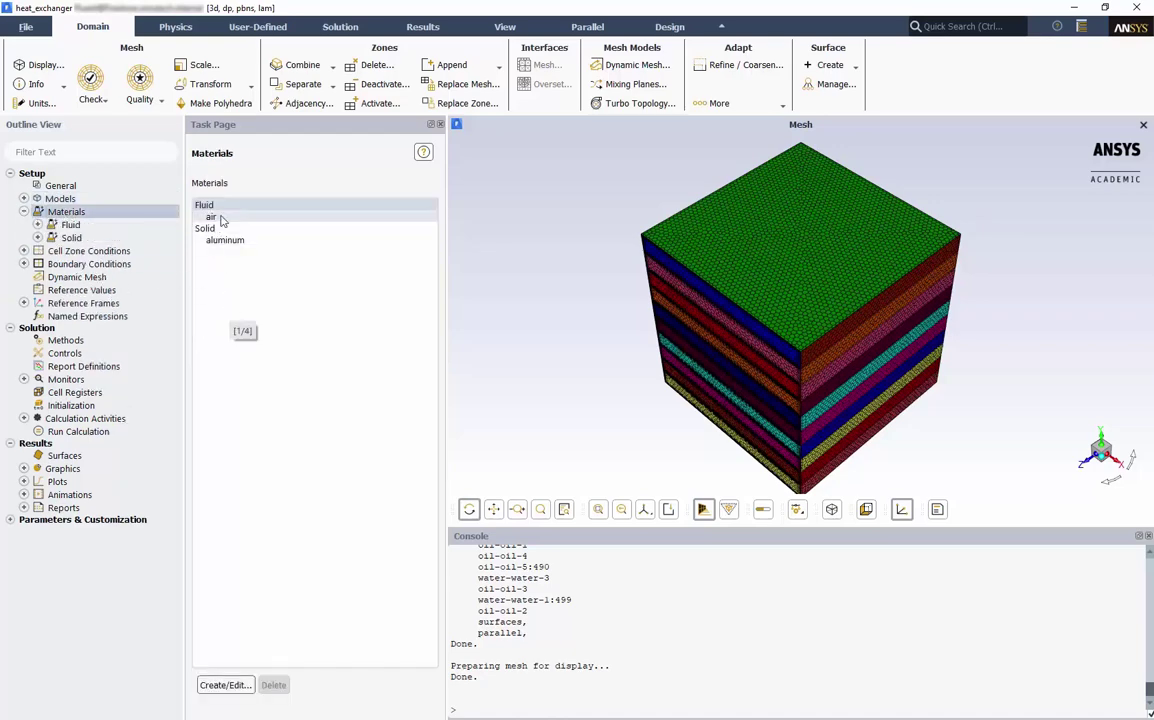
left_click(228, 684)
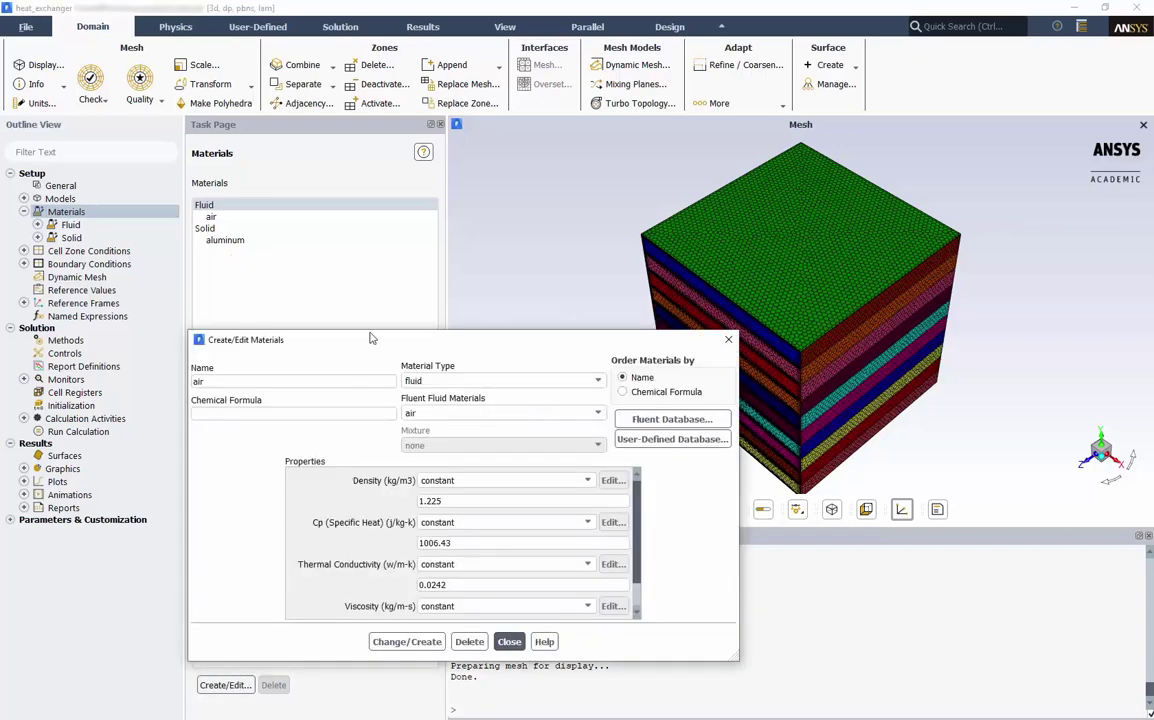
left_click(608, 335)
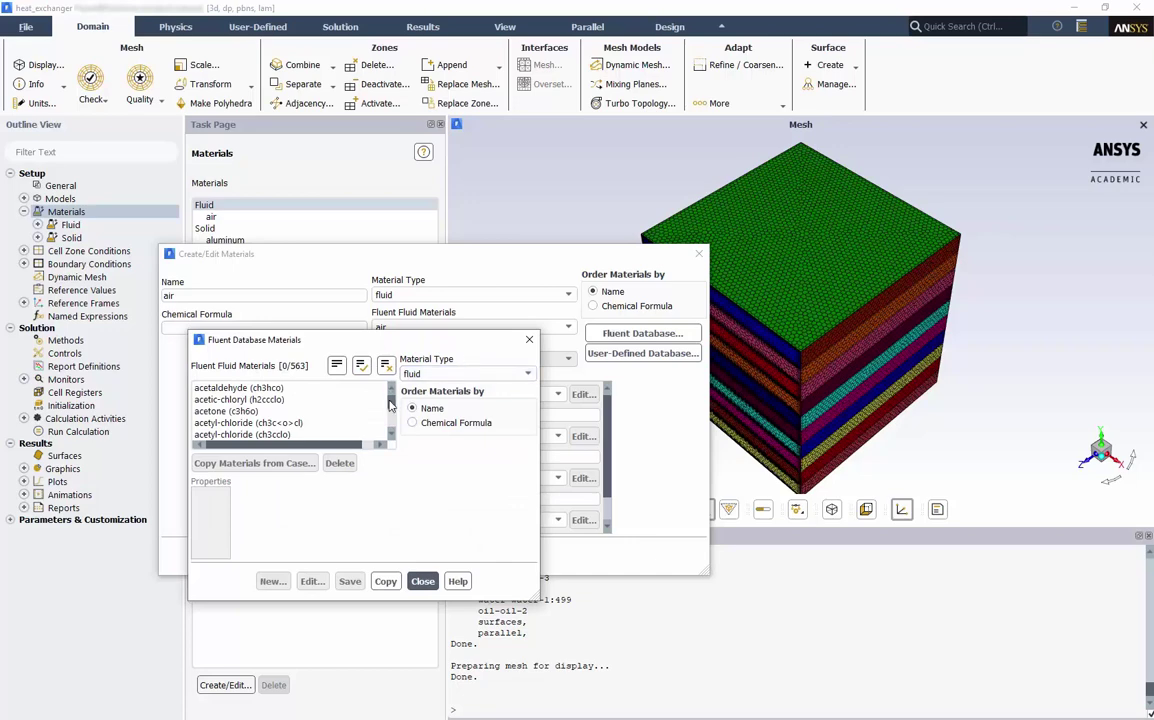
left_click_drag(390, 404, 390, 420)
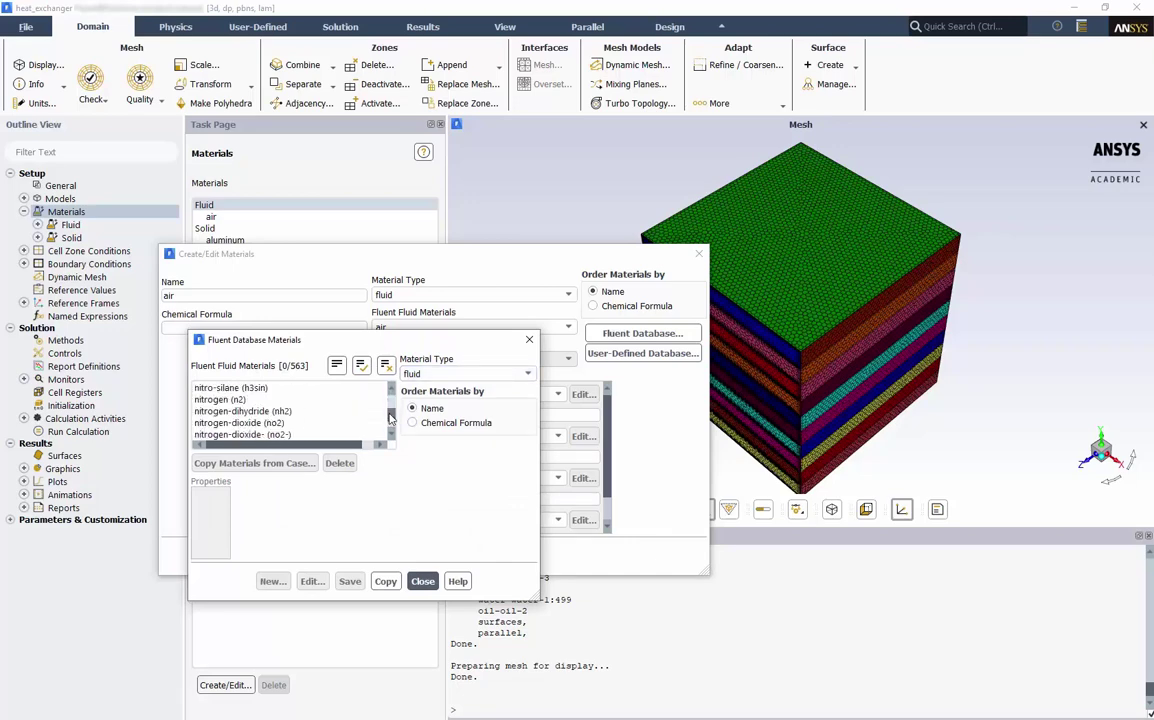
left_click(529, 340)
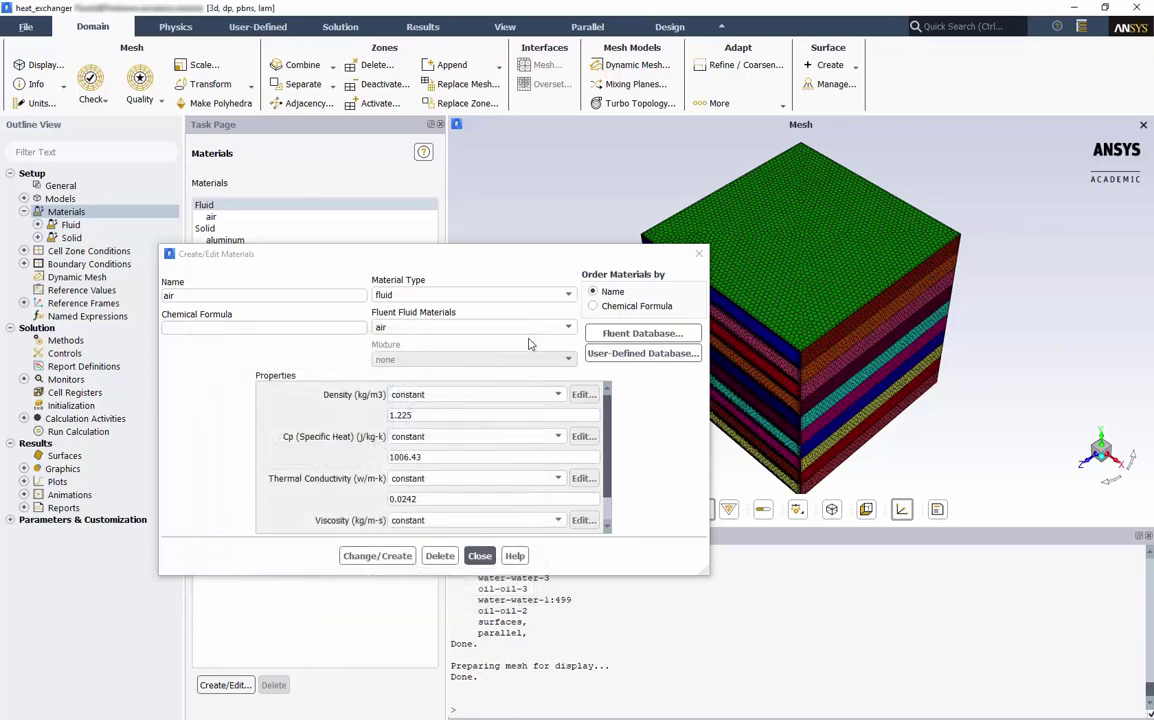
Step: Name the new fluid material water and set its density to 992 kg/m3 and specific heat to 4182 J/kg-K
left_click_drag(206, 297, 157, 309)
type("water")
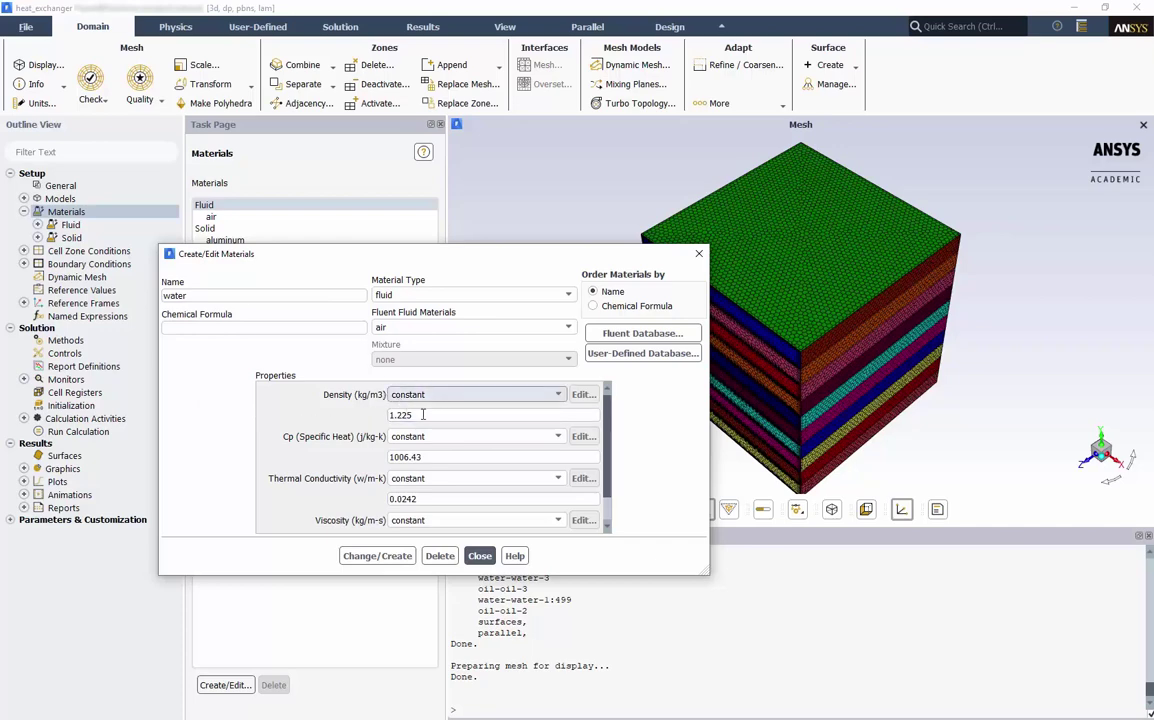
left_click_drag(430, 418, 329, 418)
type("992")
left_click_drag(440, 462, 292, 458)
type("4182")
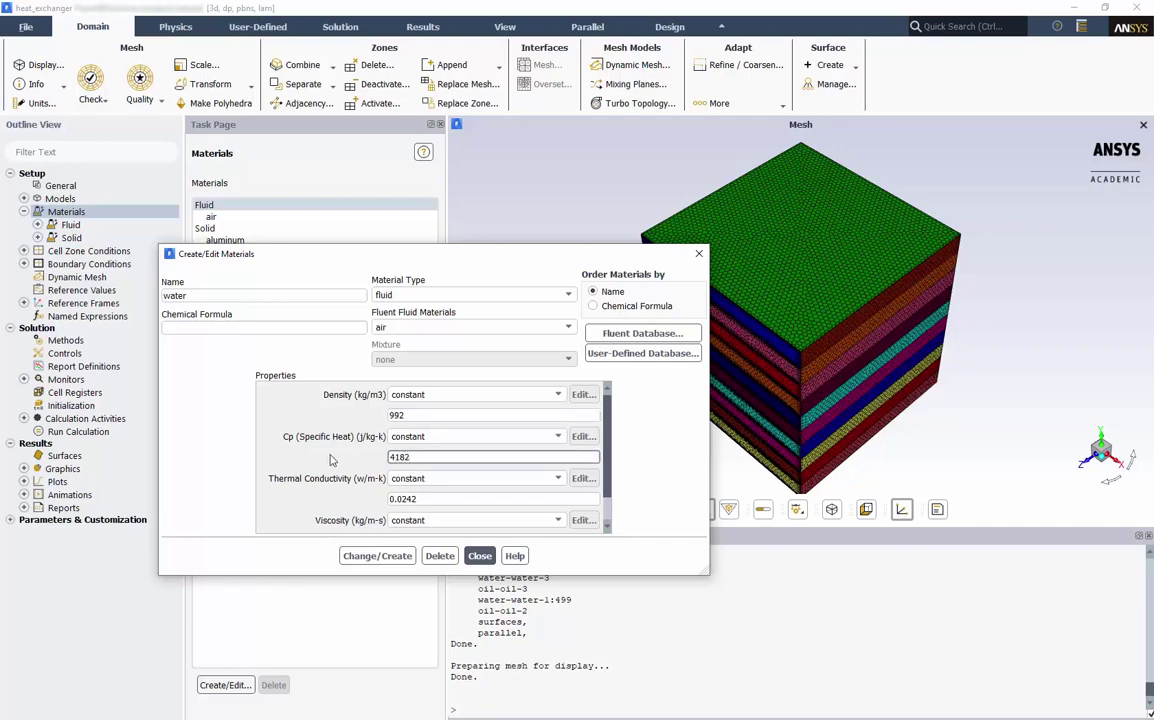
Step: Set water's thermal conductivity to 0.625 W/m-K and viscosity to 0.000725 kg/m-s, and create it without overwriting air
left_click_drag(438, 499, 343, 505)
type("0.625")
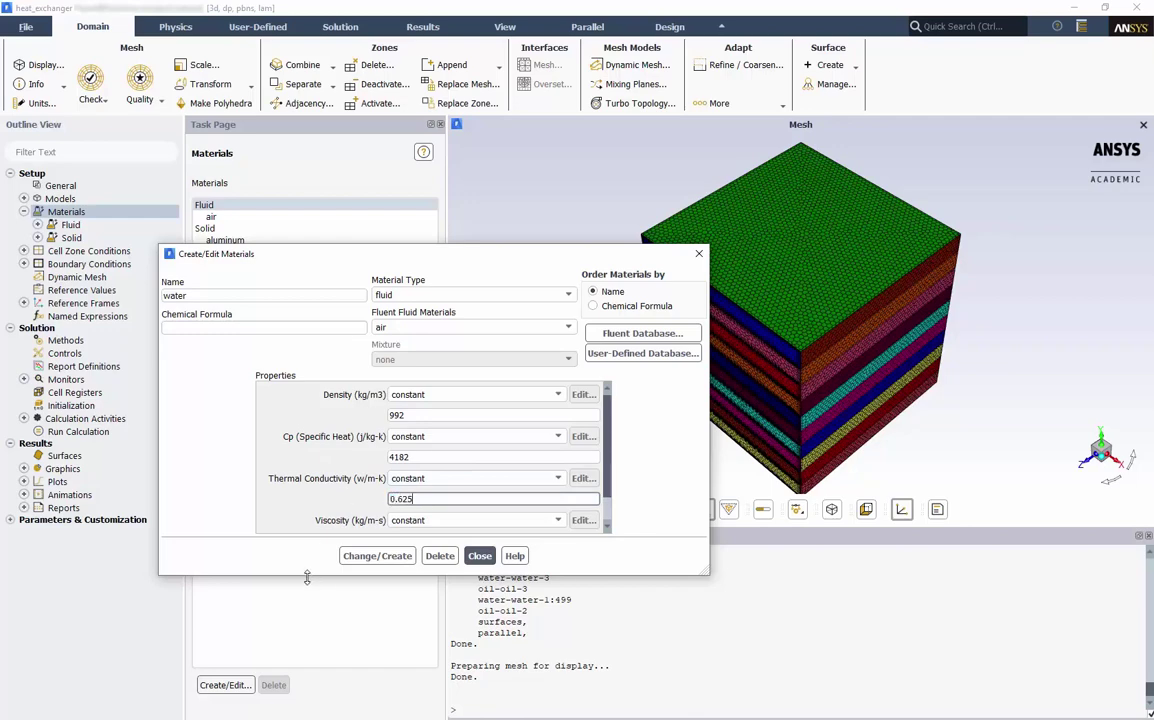
left_click_drag(310, 576, 322, 640)
left_click_drag(446, 541, 351, 540)
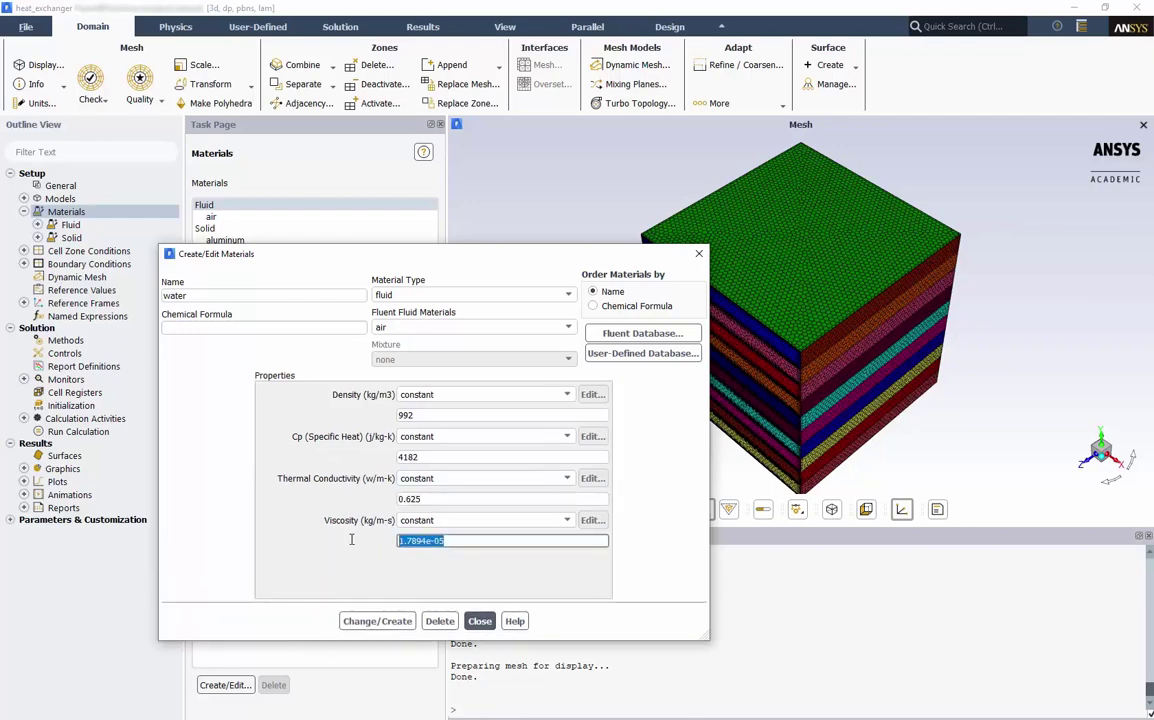
type("0.000725")
left_click(377, 621)
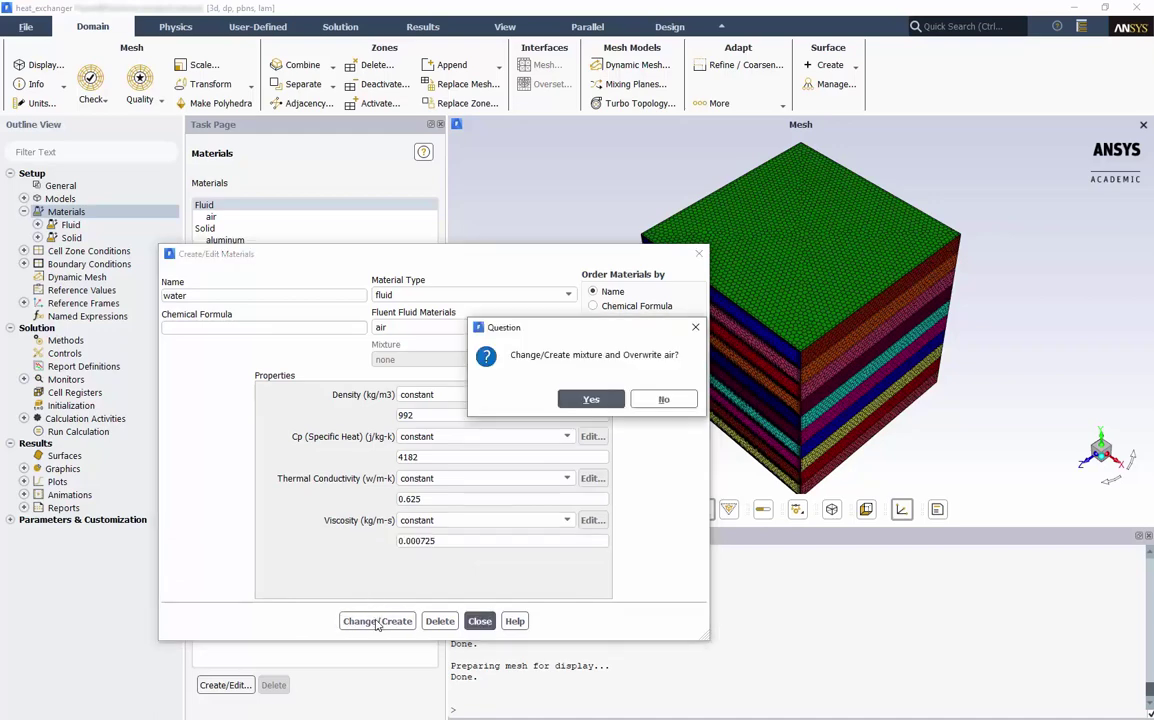
left_click(663, 400)
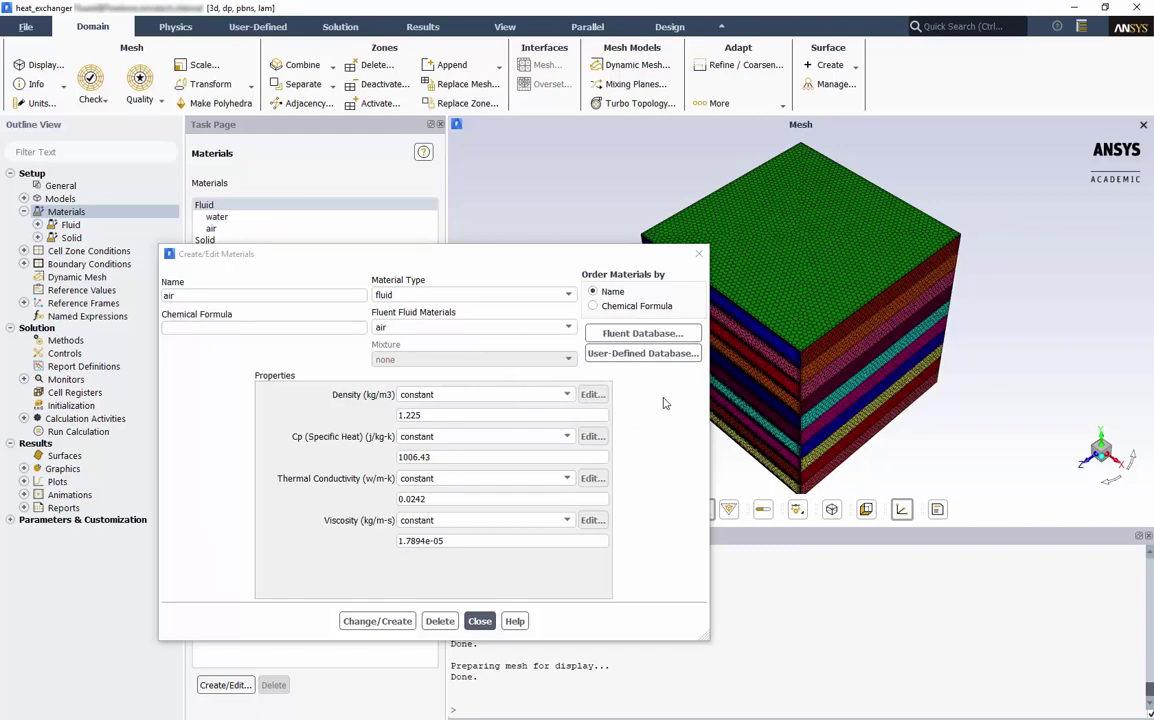
Step: Name another fluid material oil and set its density to 852 kg/m3 and specific heat to 2131 J/kg-K
left_click(296, 296)
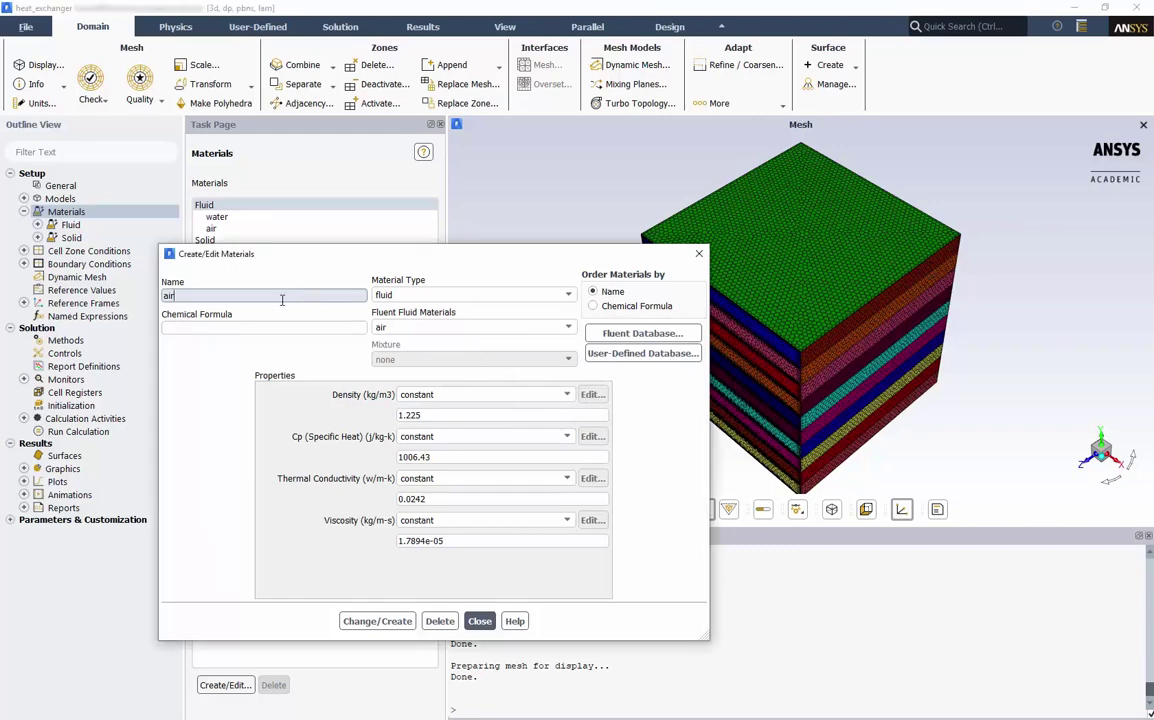
type("oil")
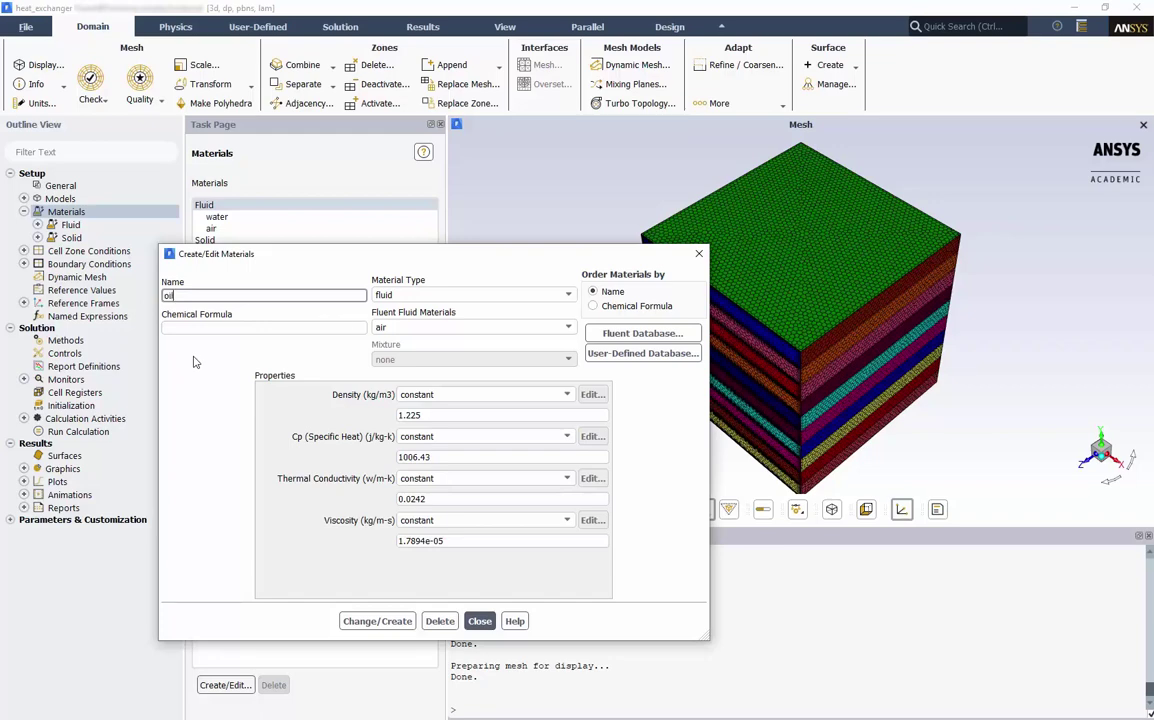
double_click(400, 414)
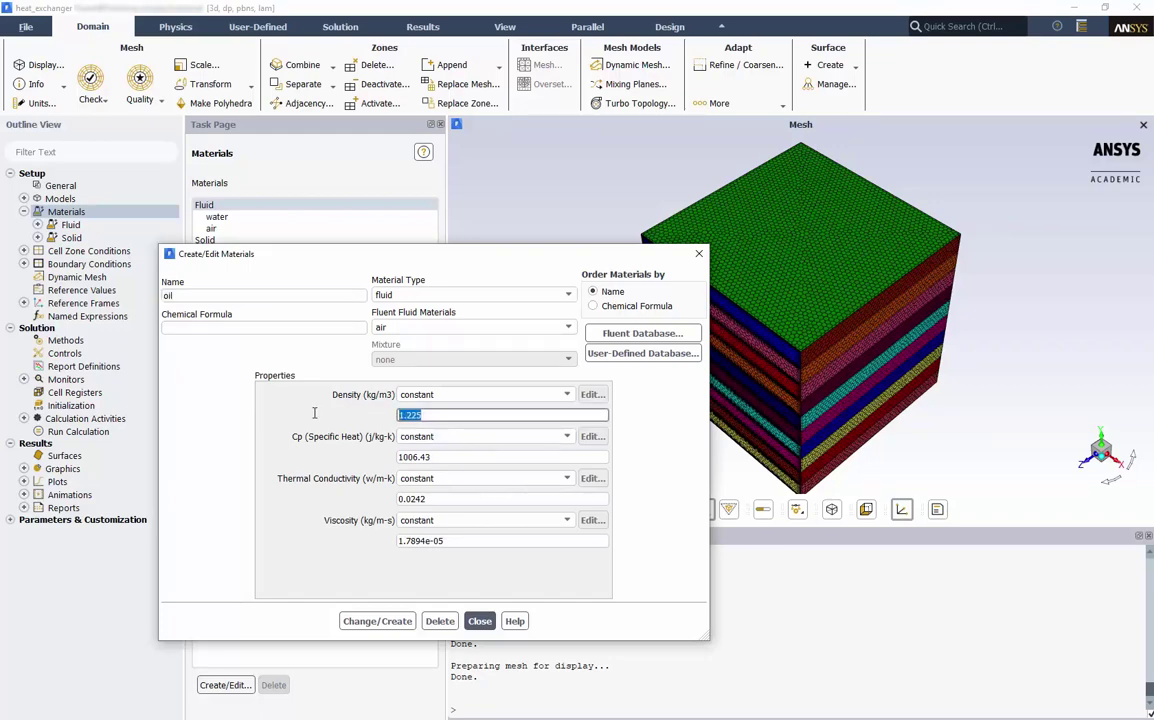
type("852")
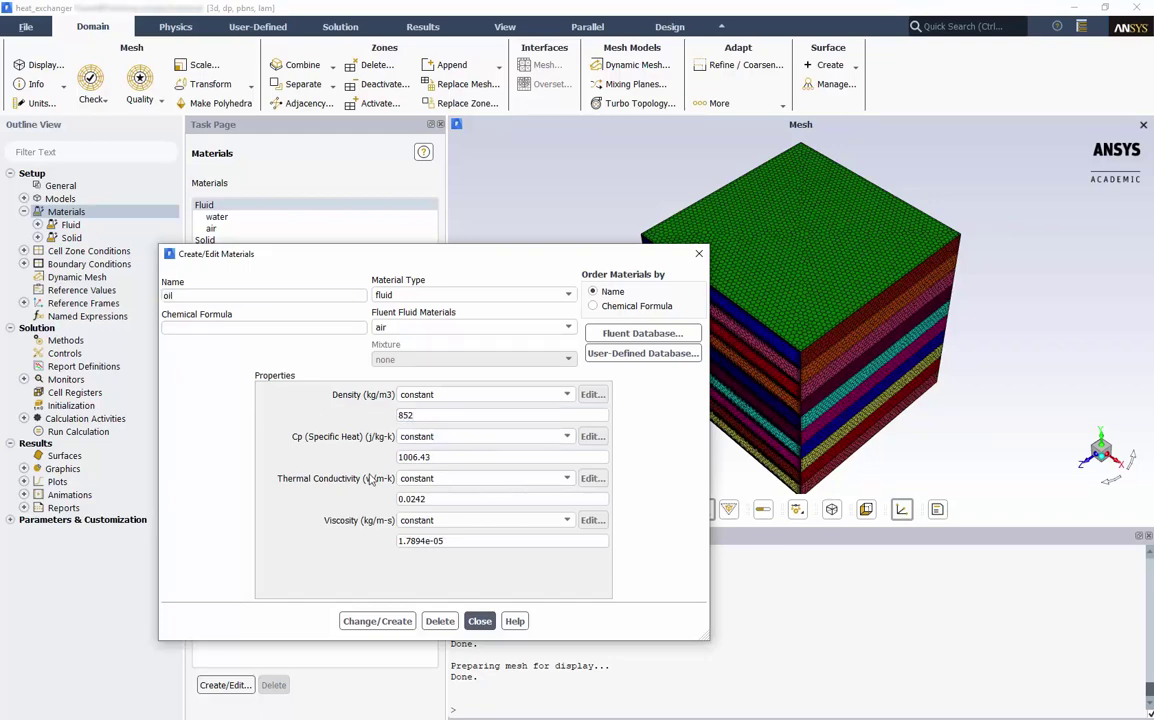
double_click(410, 457)
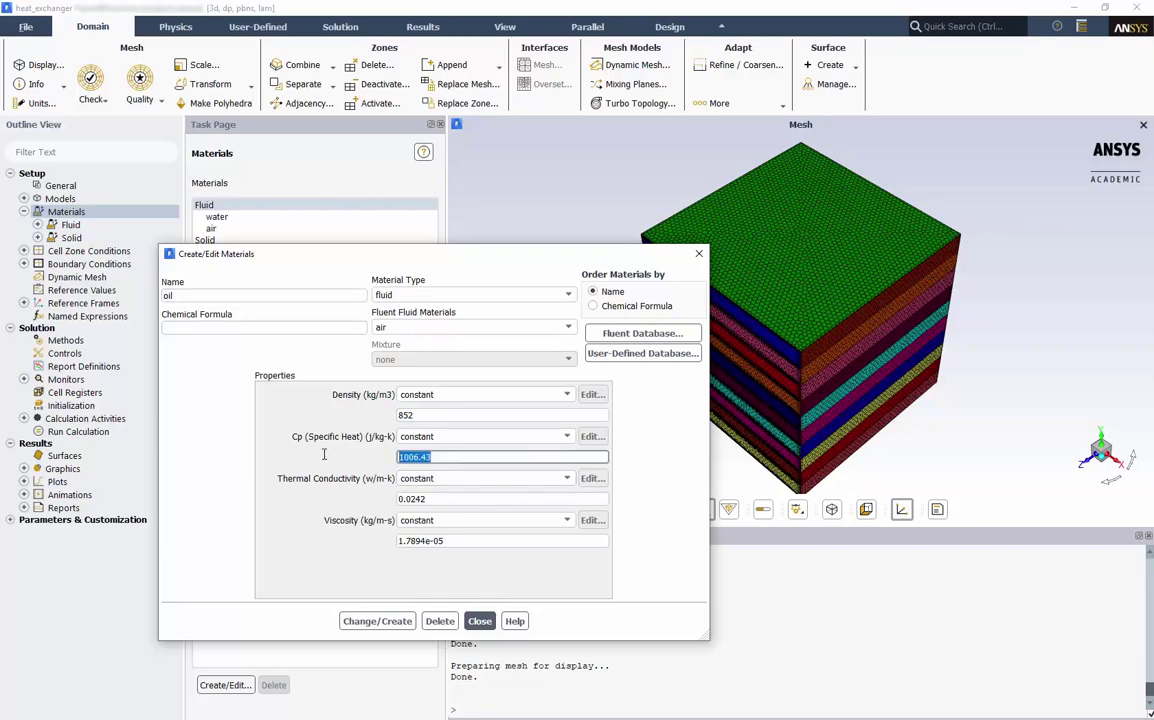
type("2131")
Step: Set oil's thermal conductivity to 0.138 W/m-K and viscosity to 0.0325 kg/m-s, and create it without overwriting air
double_click(415, 498)
type("0.138")
double_click(459, 544)
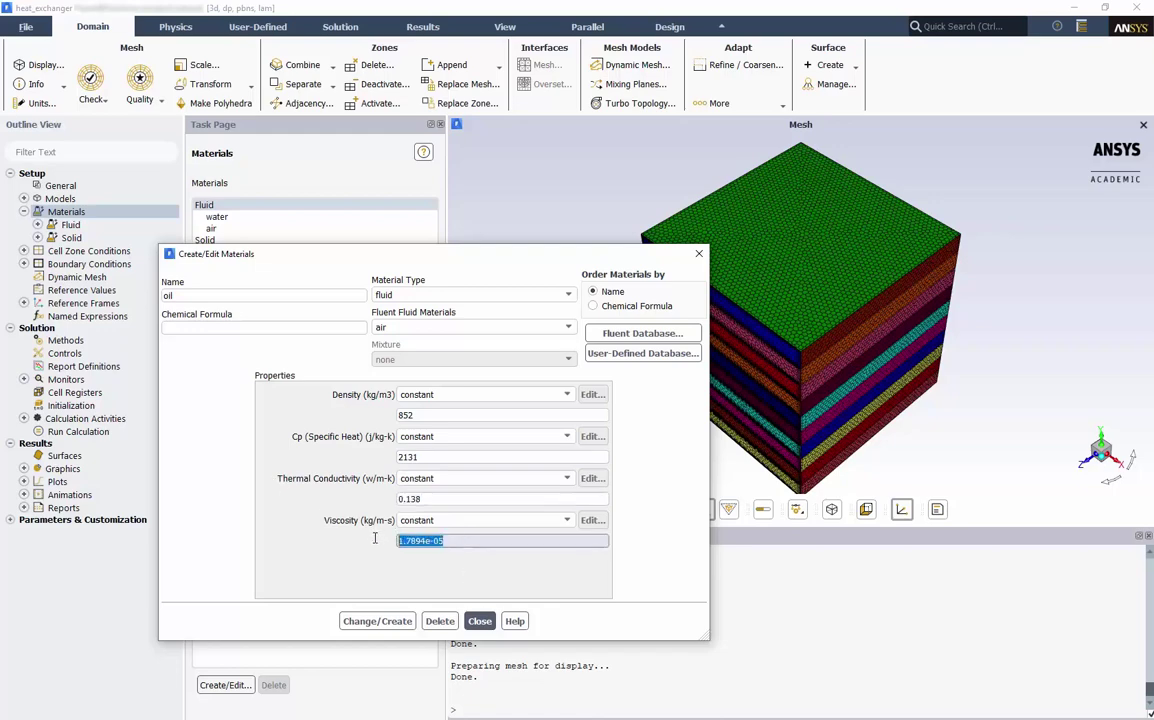
type("0.0325")
left_click(375, 541)
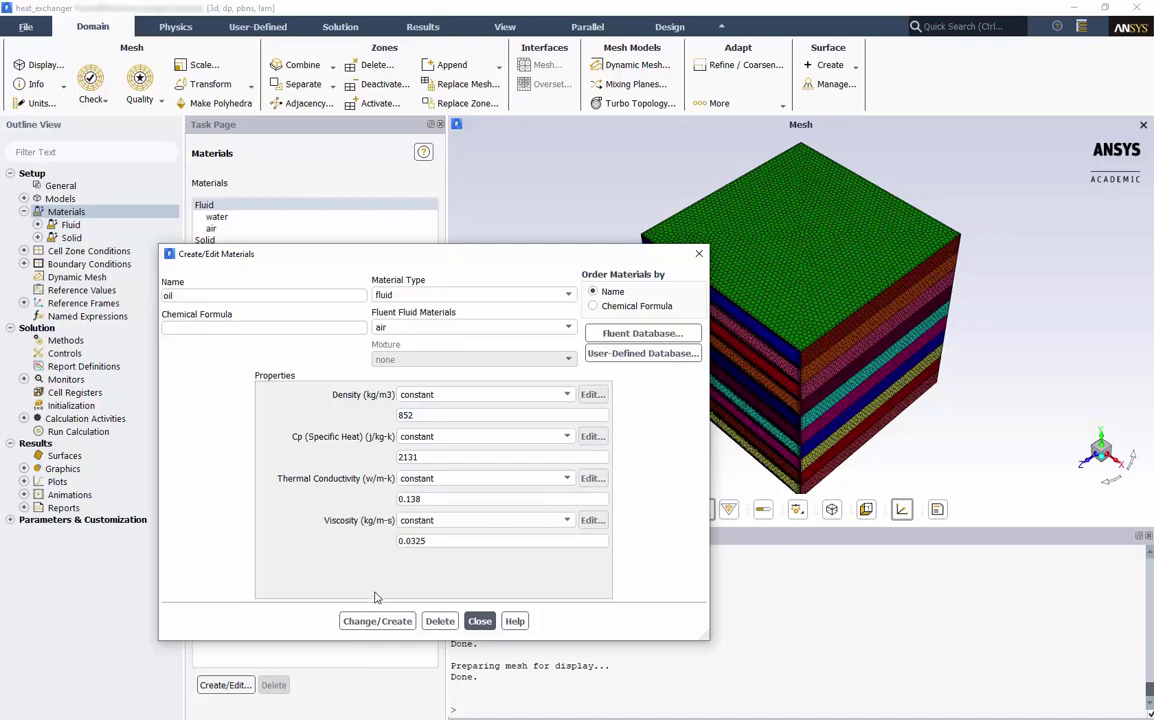
left_click(376, 621)
left_click(665, 399)
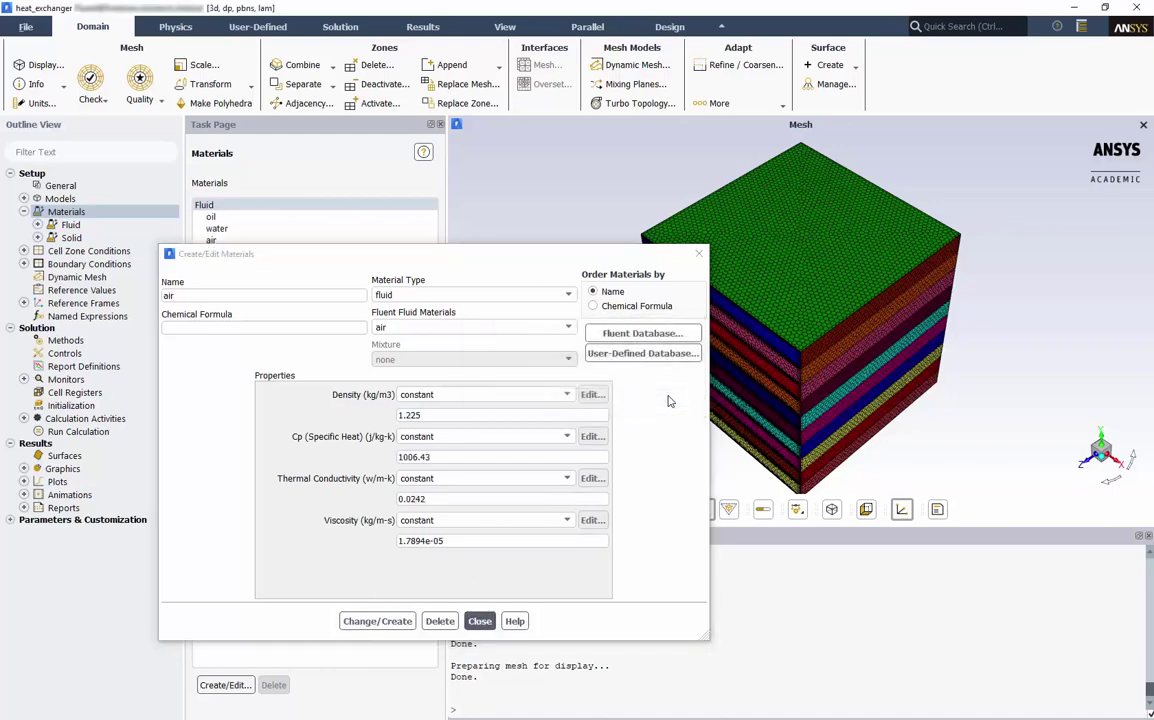
Step: Check the list of defined fluid materials and close the material editor
left_click_drag(227, 252, 457, 213)
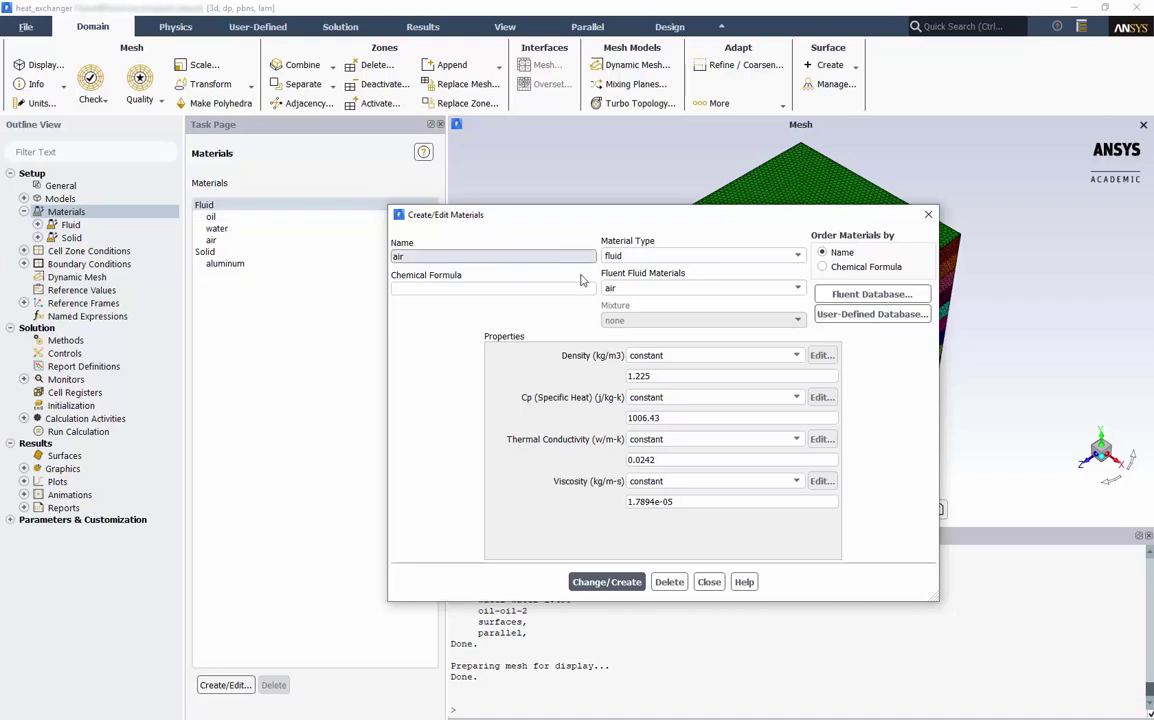
left_click(646, 289)
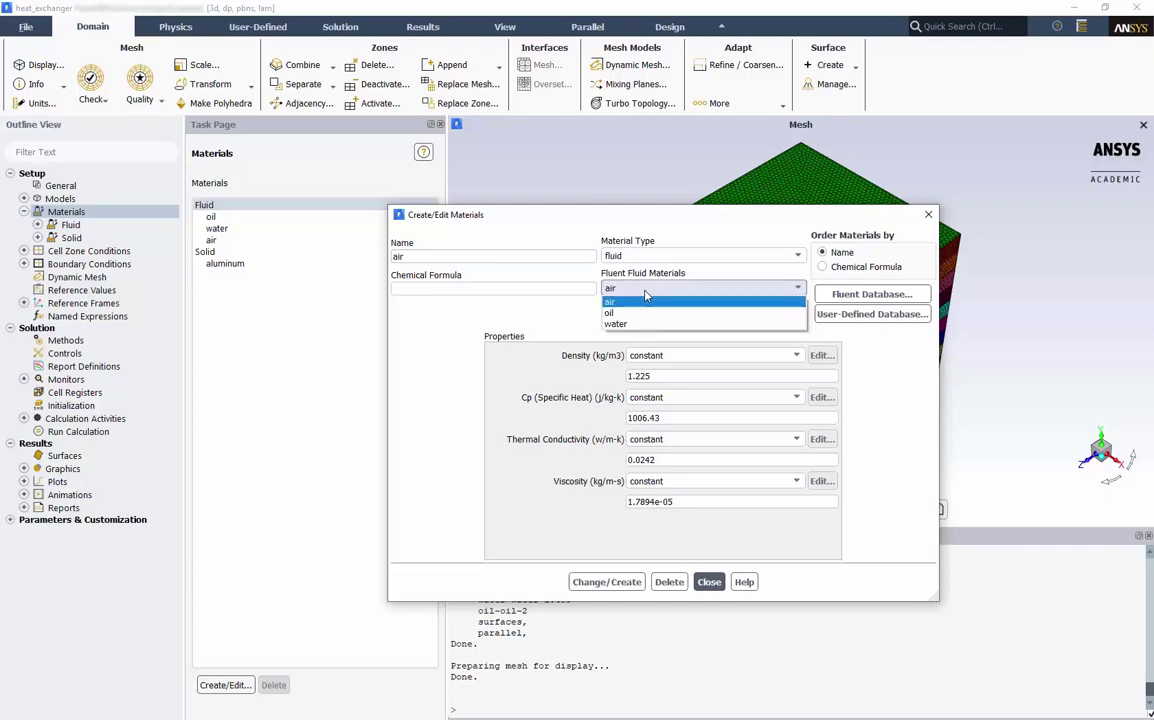
left_click(646, 300)
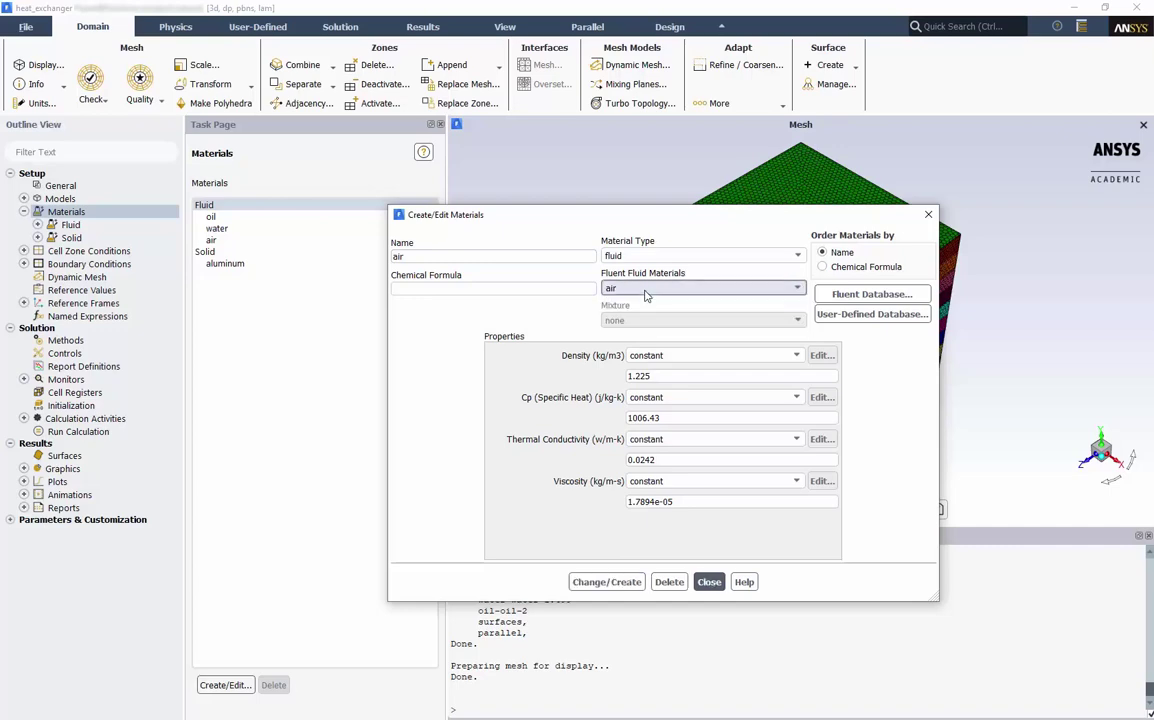
left_click(928, 214)
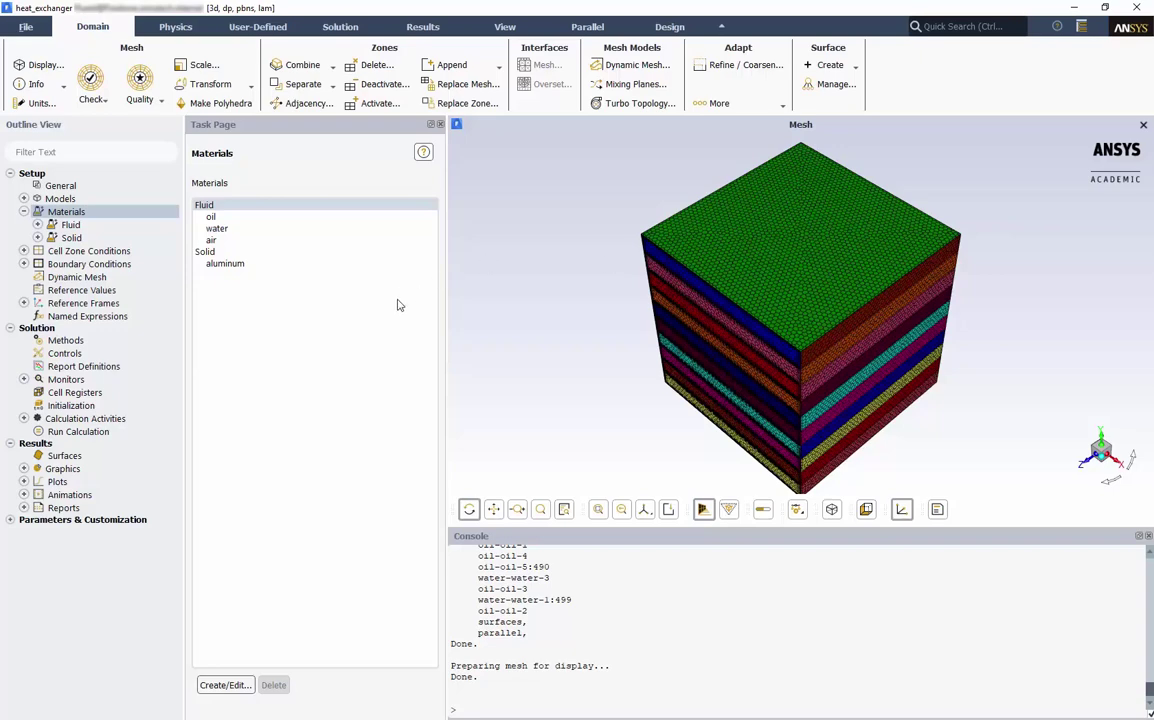
Step: Assign the oil material to the oil-oil-1 fluid cell zone
left_click(24, 211)
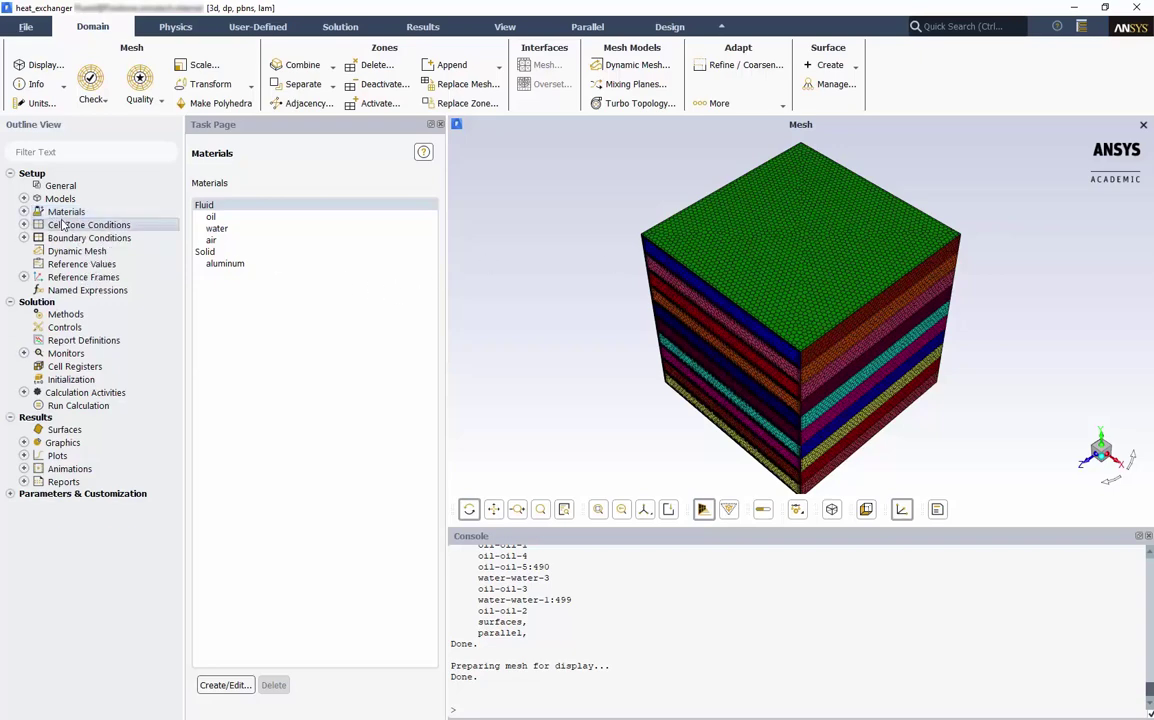
double_click(75, 224)
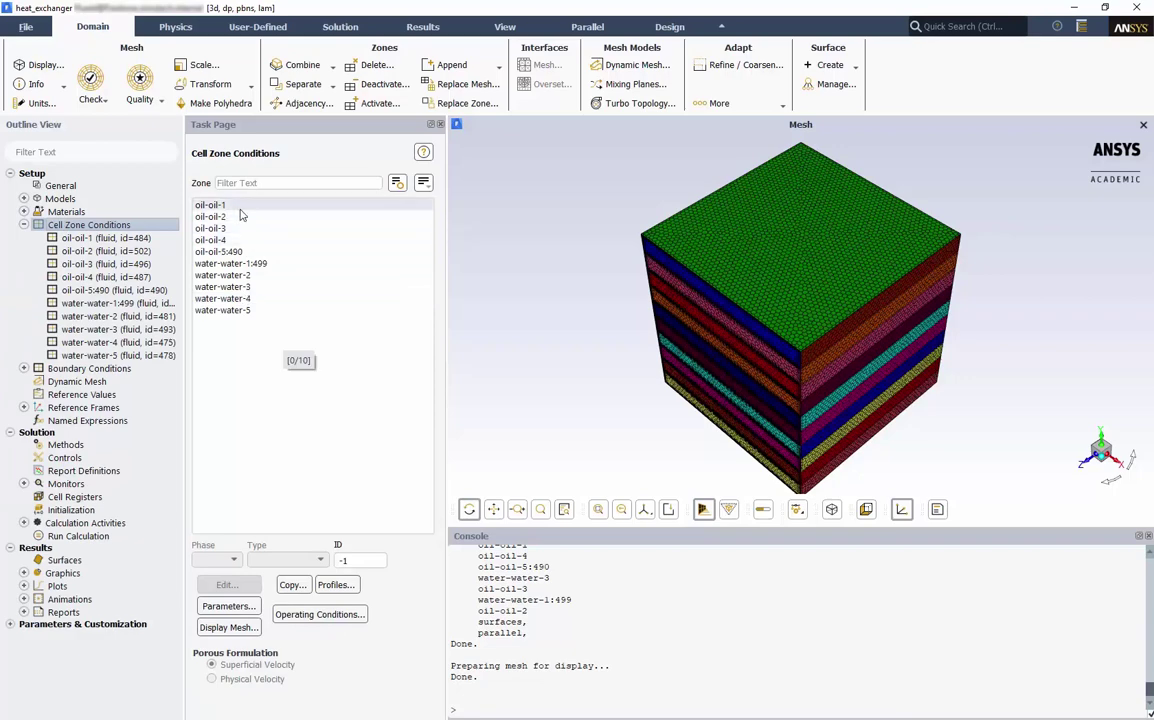
left_click(216, 204)
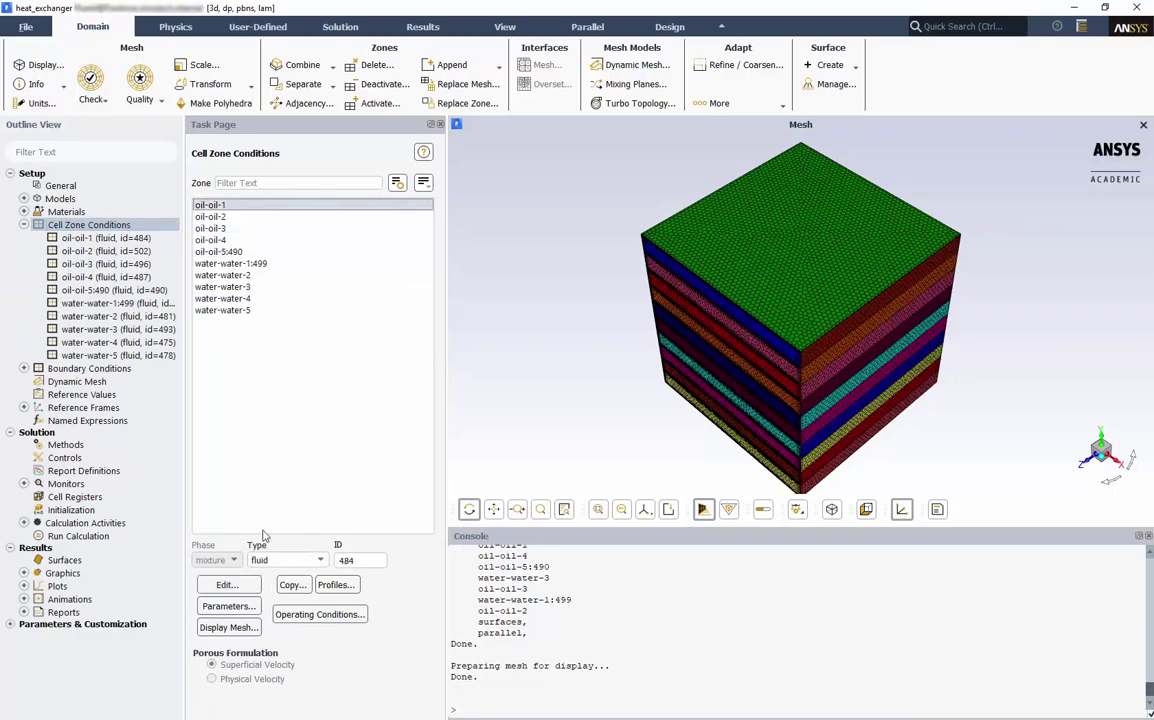
left_click(232, 585)
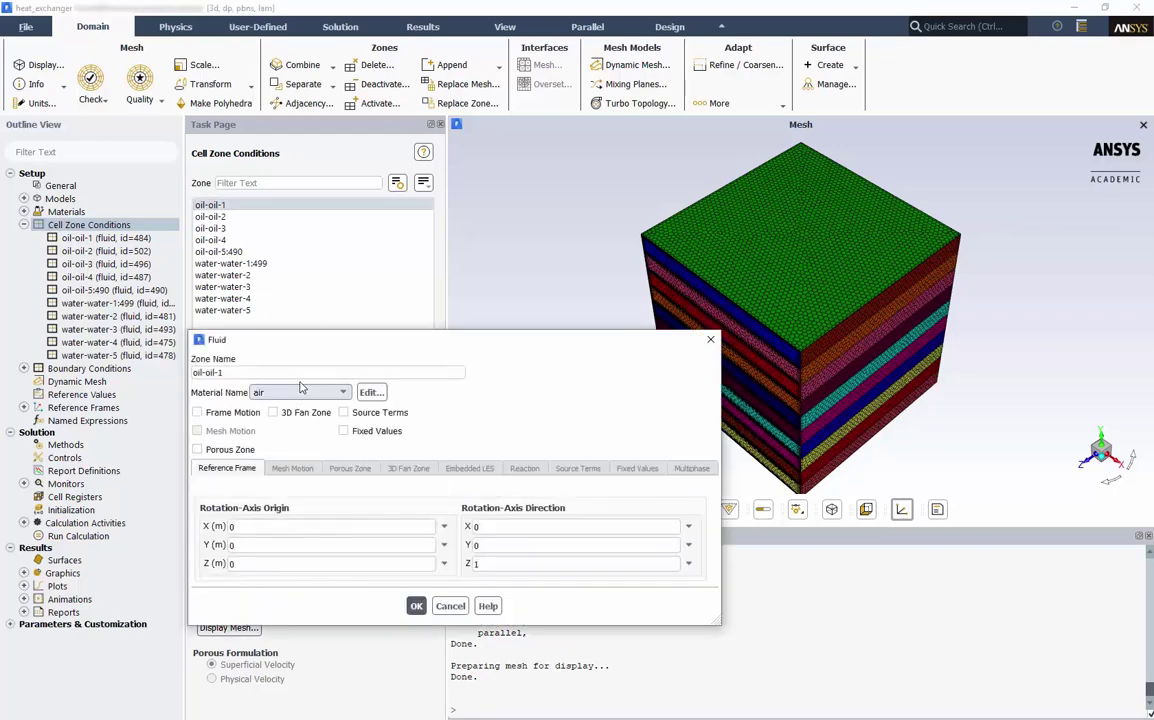
left_click(292, 392)
left_click(280, 407)
left_click(416, 606)
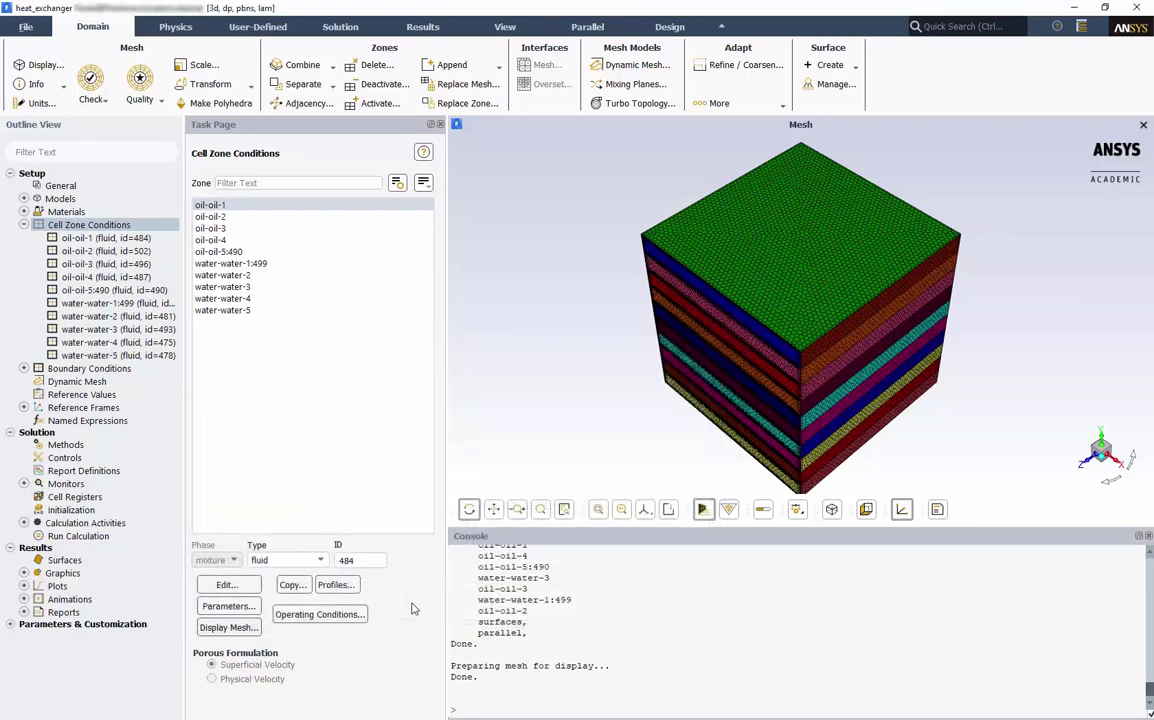
Step: Copy the oil-oil-1 cell zone conditions to oil-oil-2, oil-oil-3, oil-oil-4 and oil-oil-5:490
left_click(290, 585)
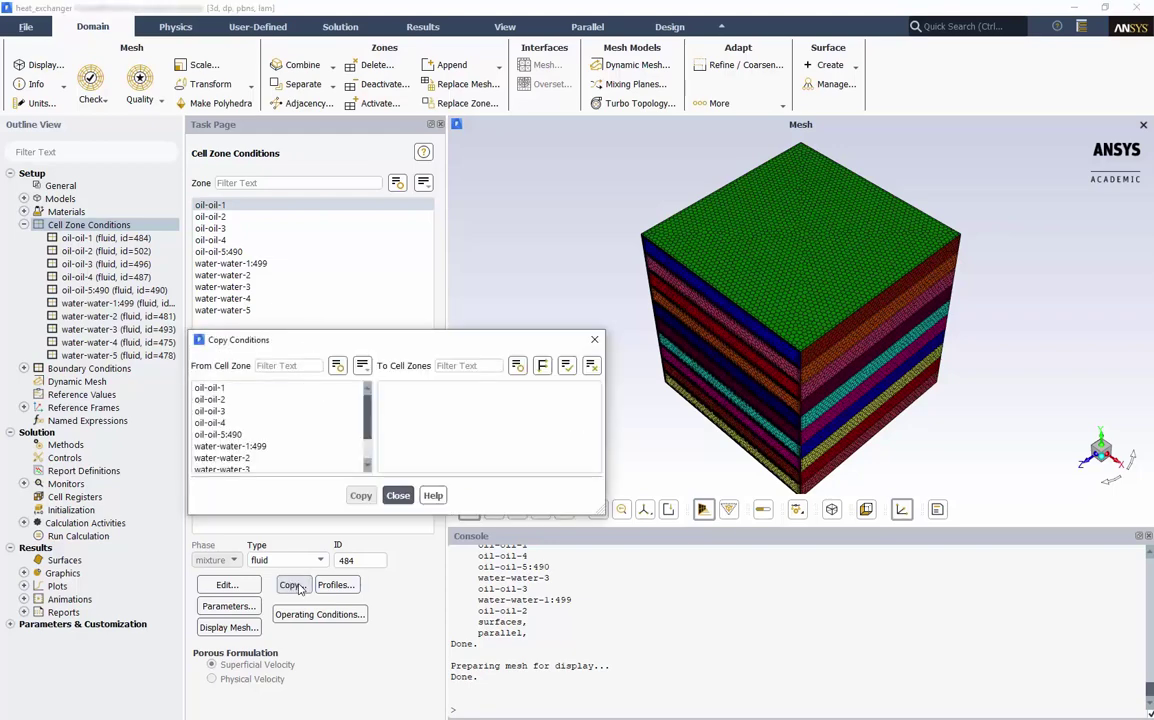
left_click(220, 389)
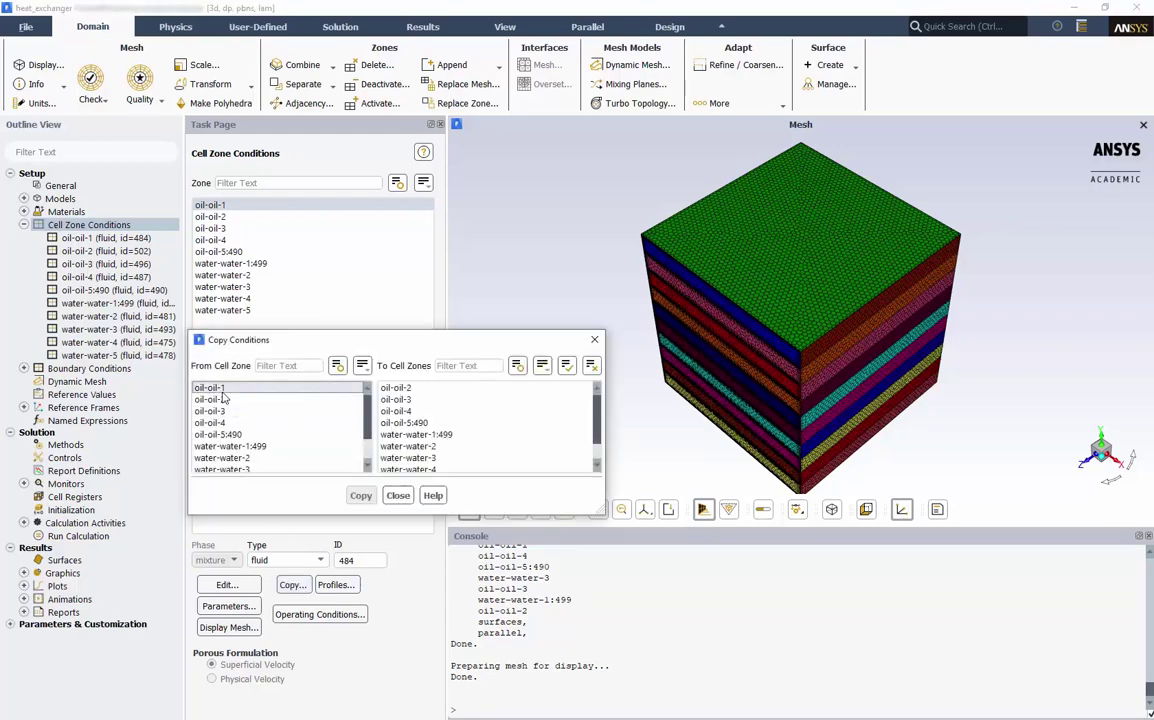
left_click_drag(395, 388, 412, 425)
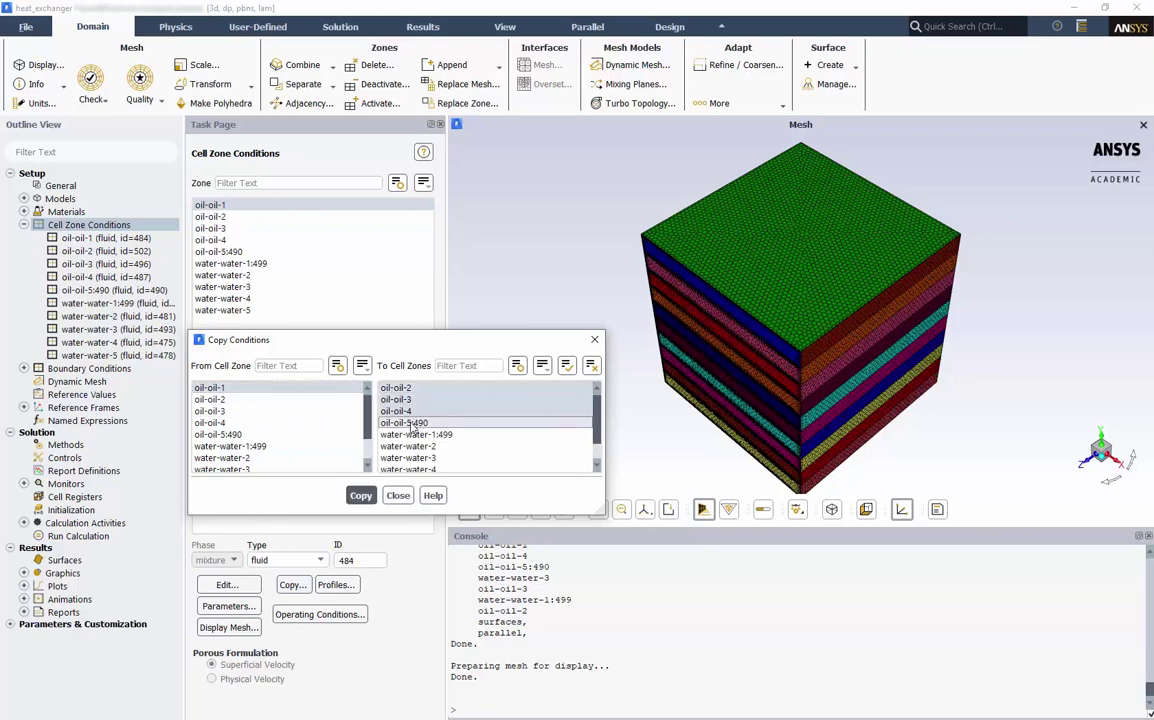
left_click(361, 495)
left_click(651, 399)
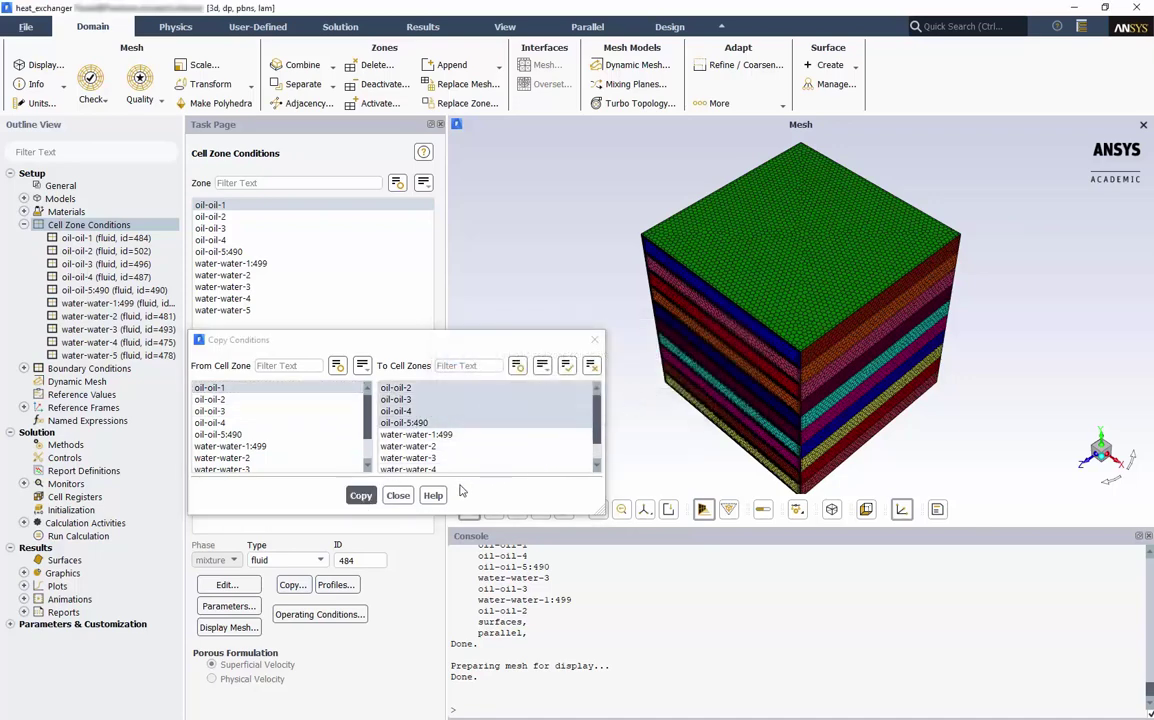
left_click(406, 496)
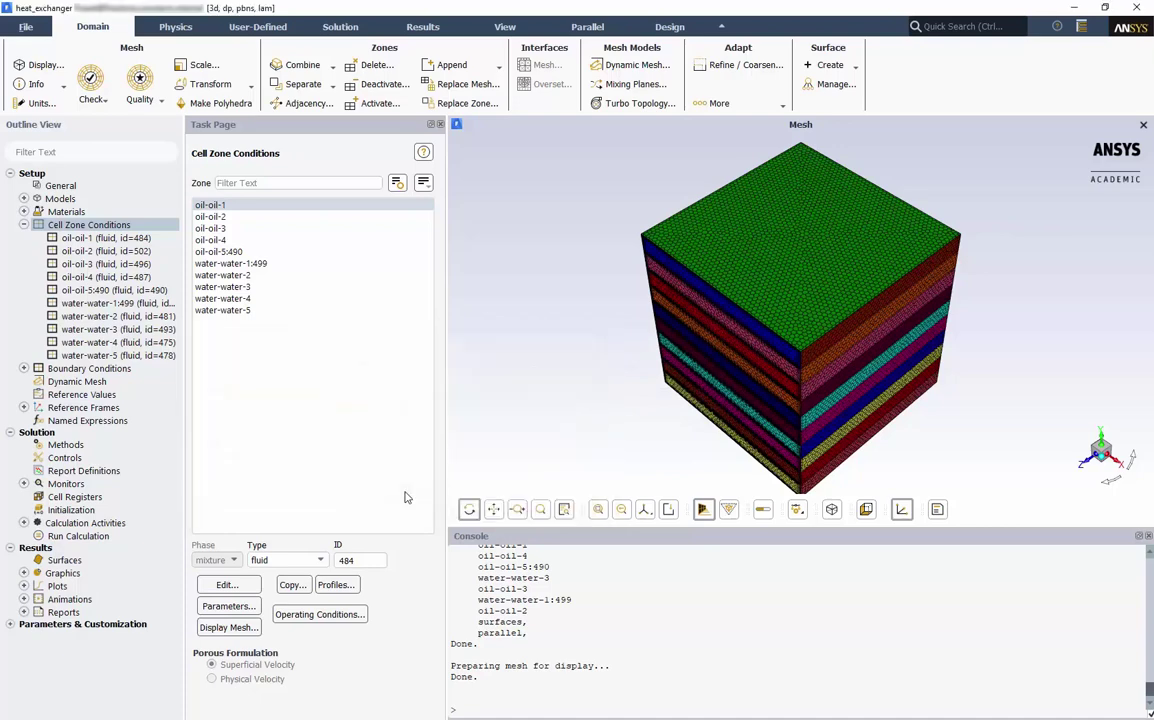
Step: Assign the water material to the water-water-1:499 fluid cell zone
left_click(240, 263)
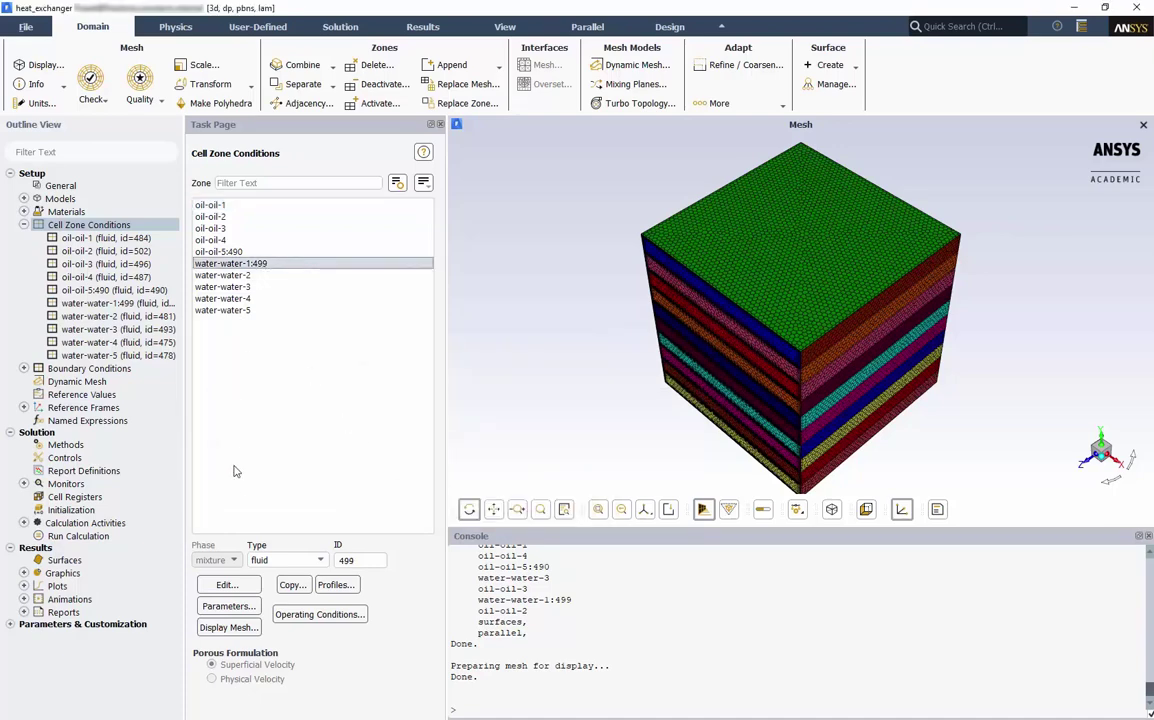
left_click(229, 585)
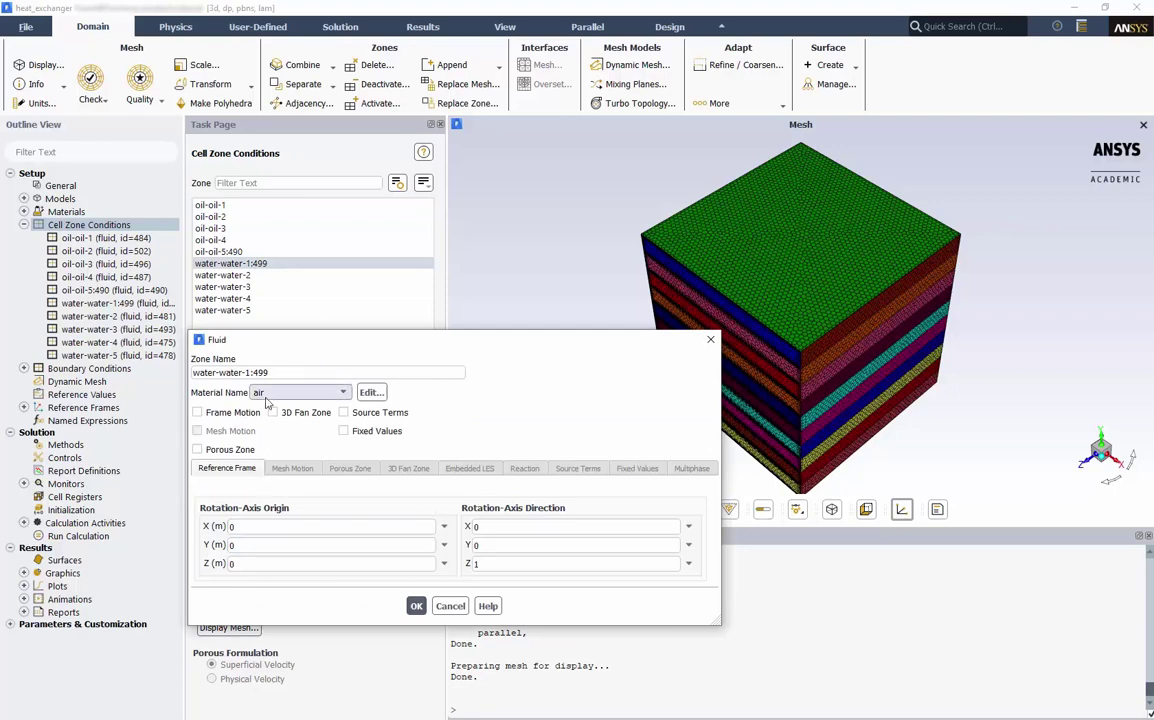
left_click(290, 392)
left_click(240, 378)
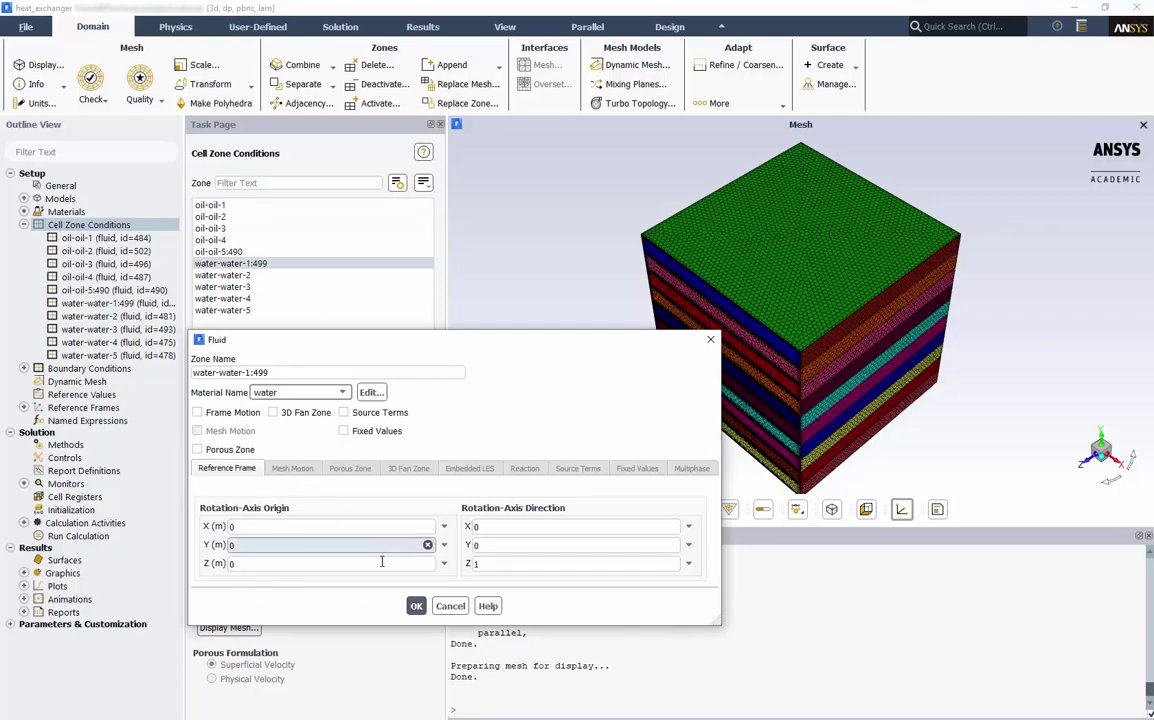
left_click(416, 606)
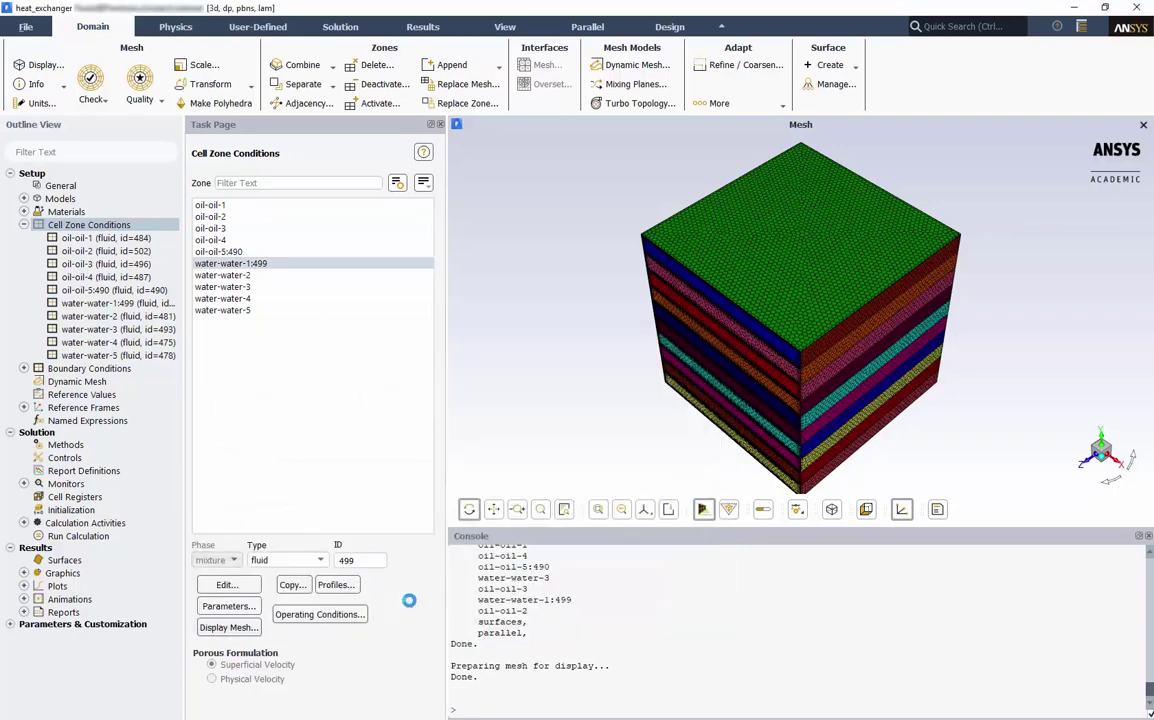
Step: Copy the water-water-1:499 cell zone conditions to water-water-2, water-water-3, water-water-4 and water-water-5
left_click(291, 585)
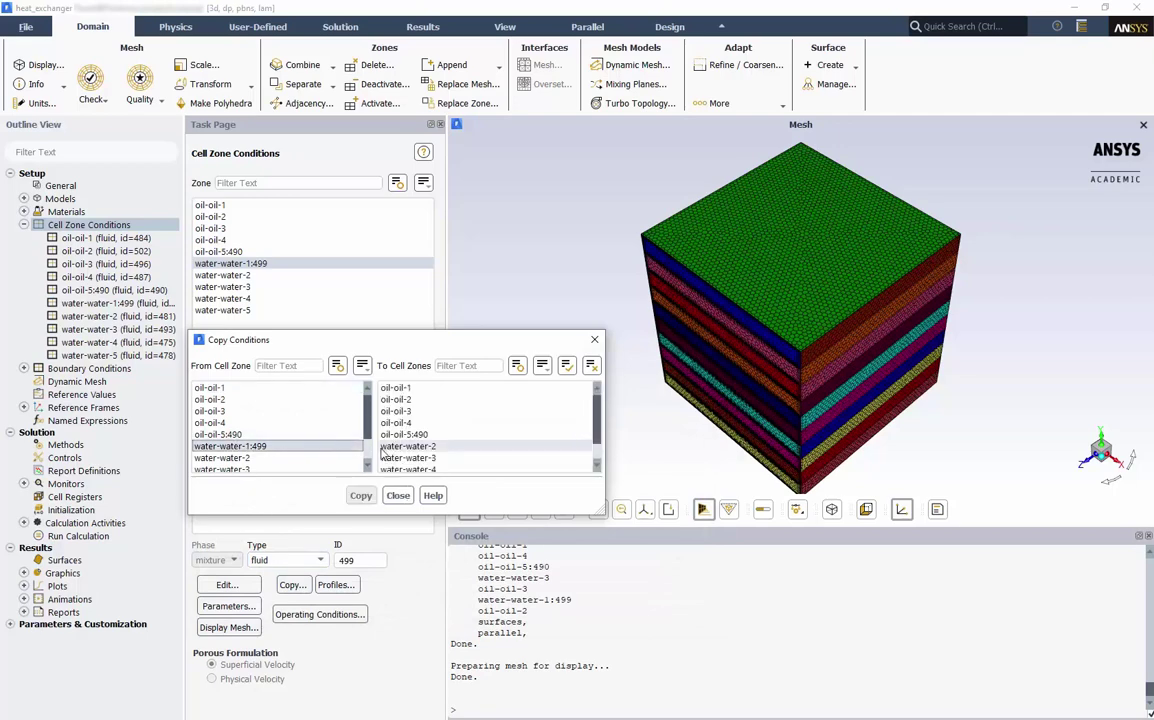
left_click_drag(389, 450, 373, 487)
left_click(361, 495)
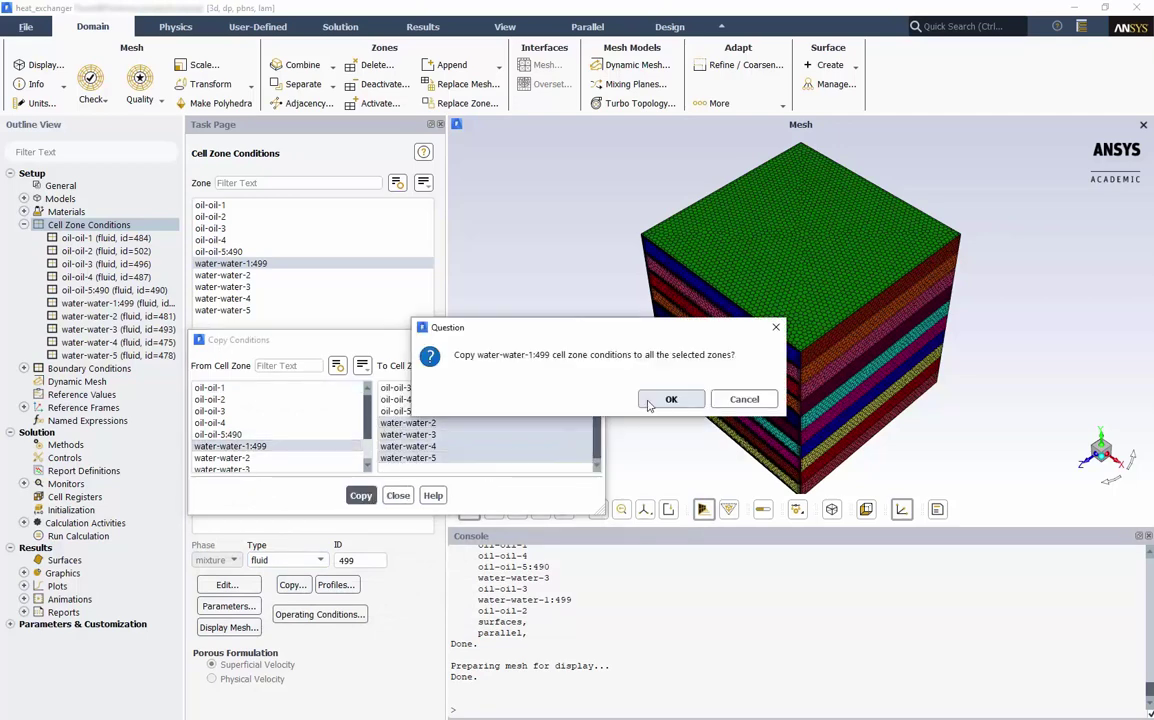
left_click(649, 401)
left_click(398, 495)
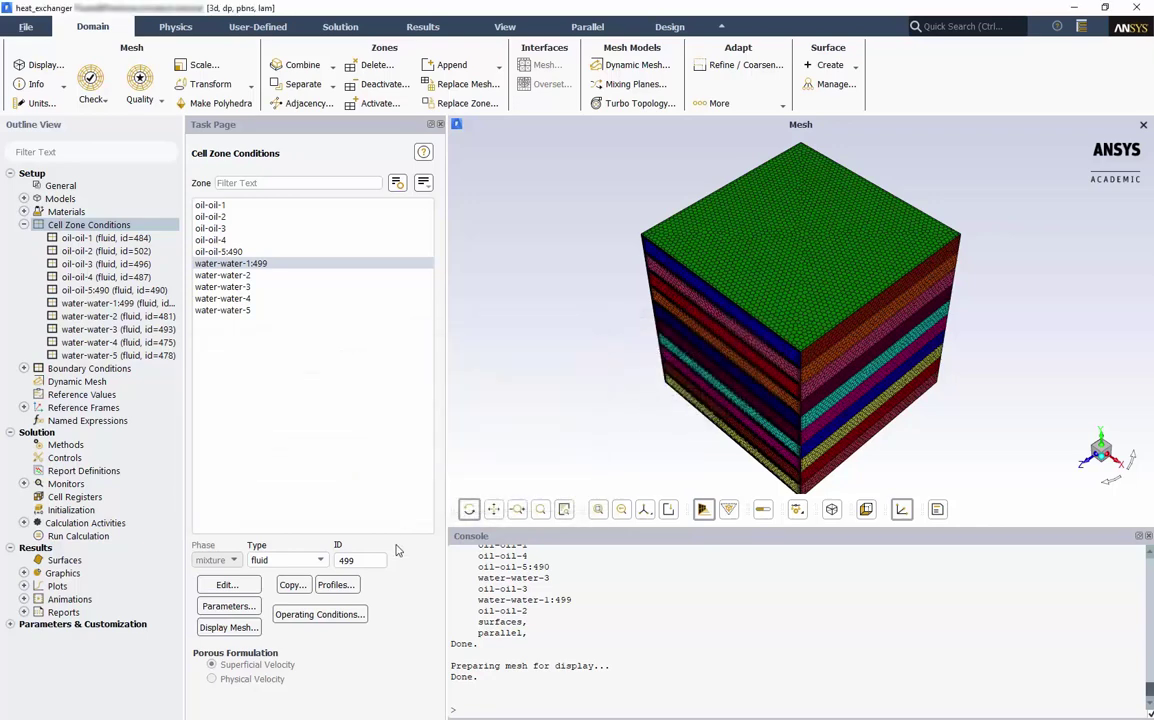
Step: Show the boundary conditions and group them by zone type in both the outline tree and the zone list
left_click(23, 224)
double_click(68, 238)
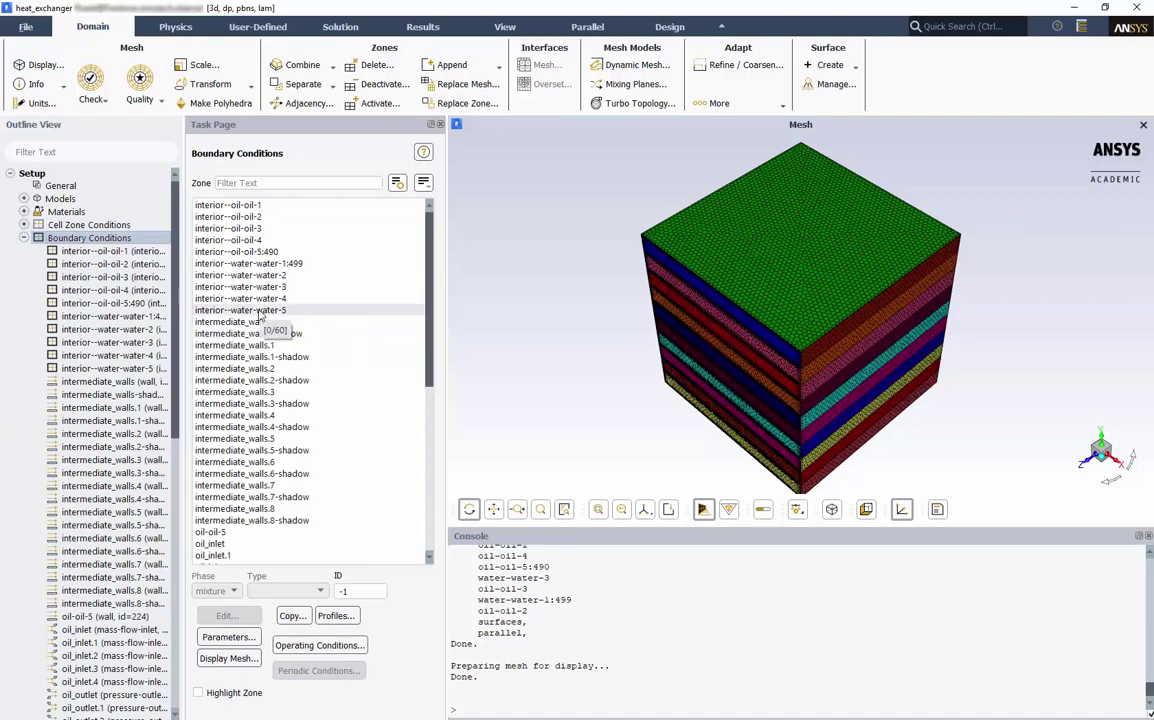
right_click(133, 240)
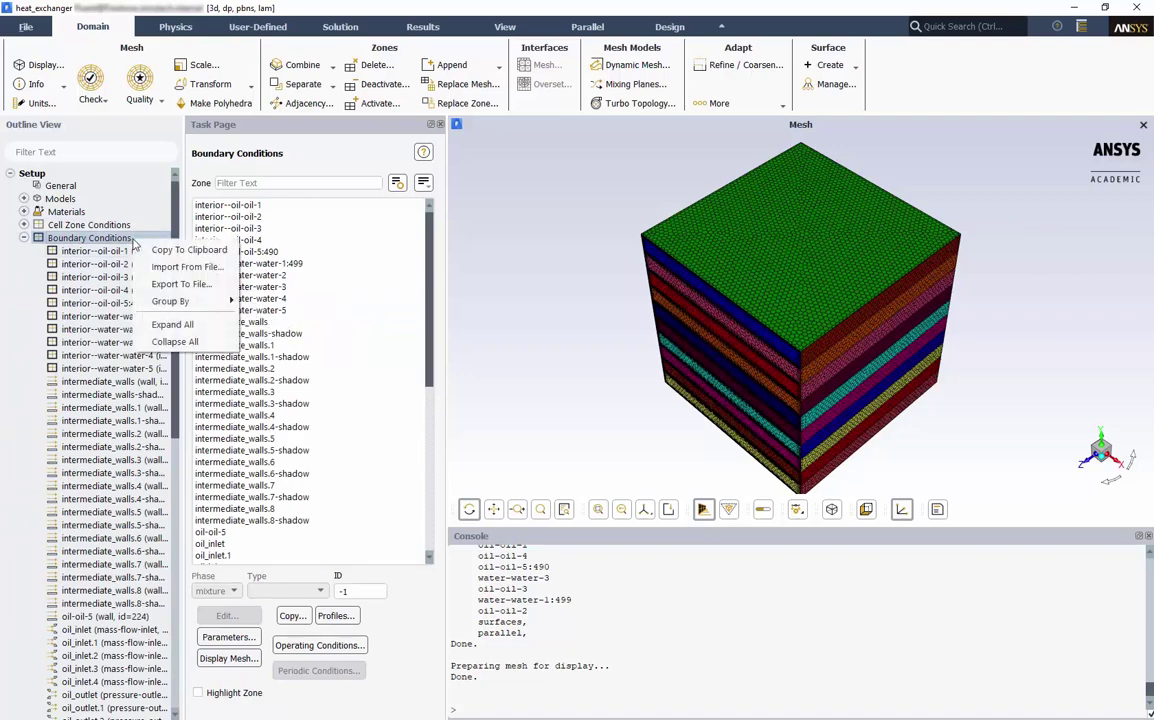
mouse_move(215, 301)
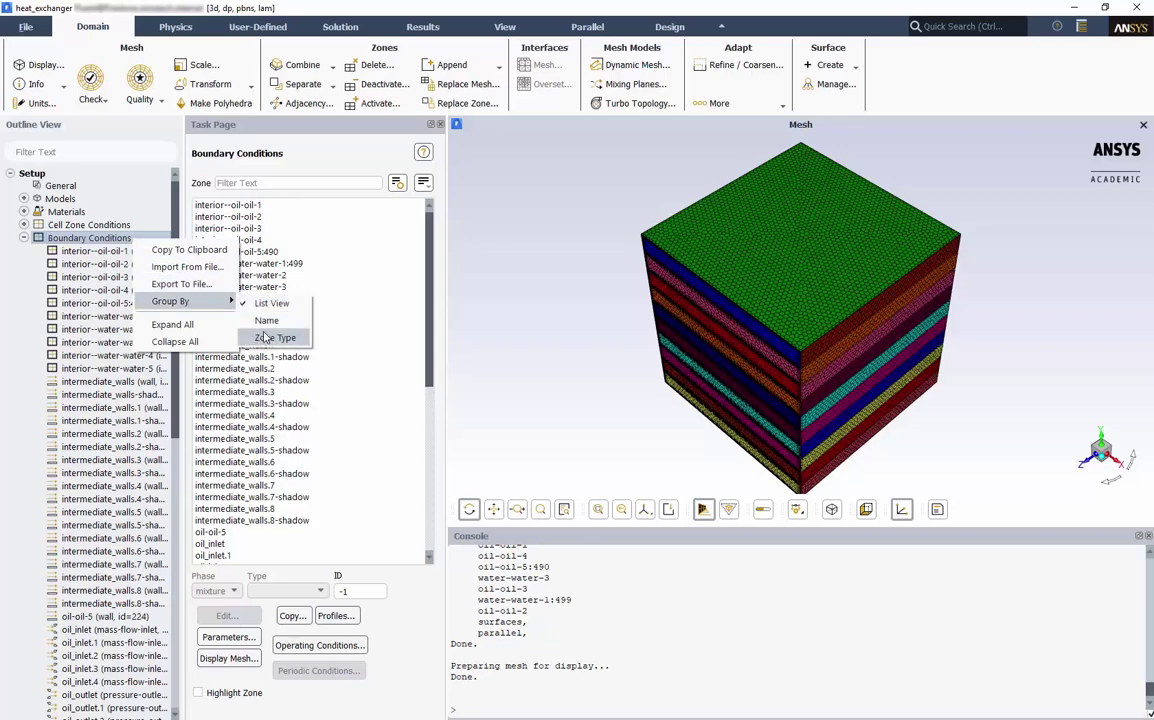
left_click(268, 337)
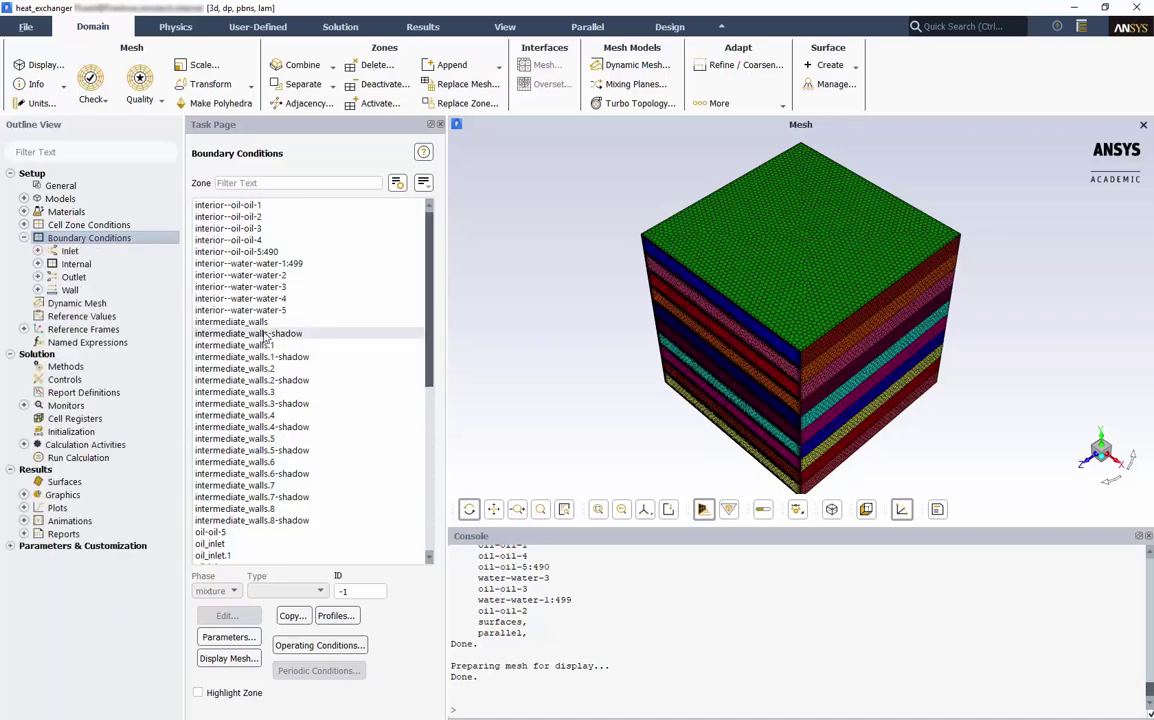
left_click(423, 183)
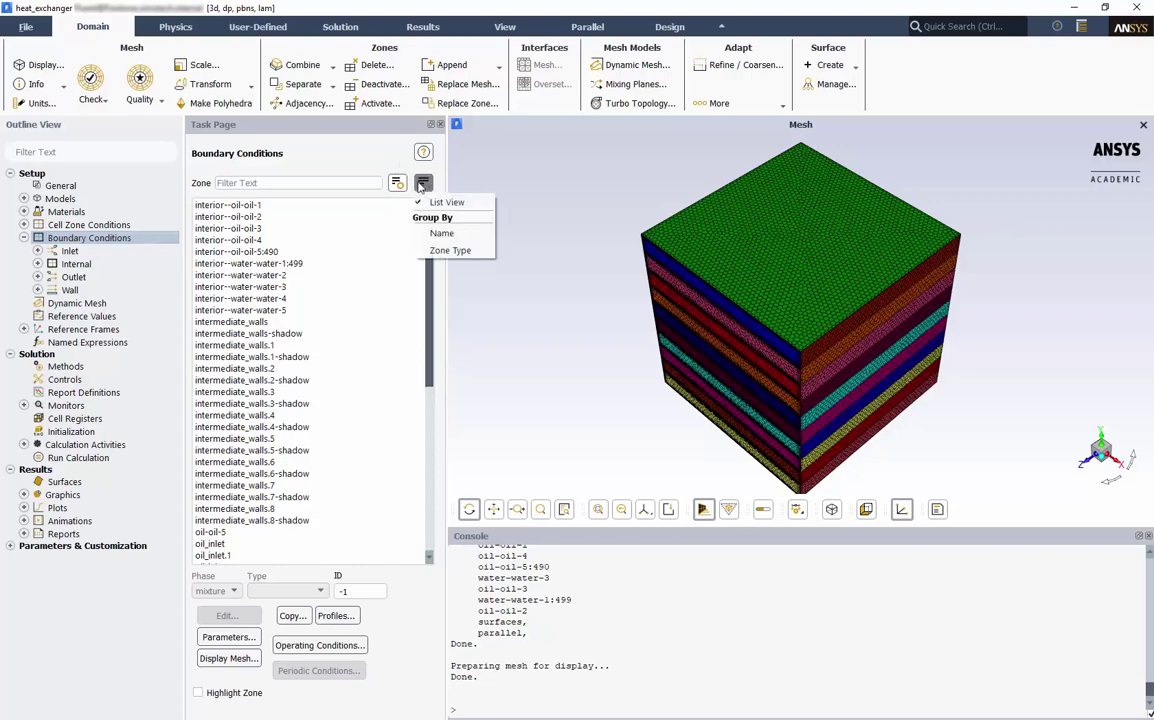
left_click(436, 251)
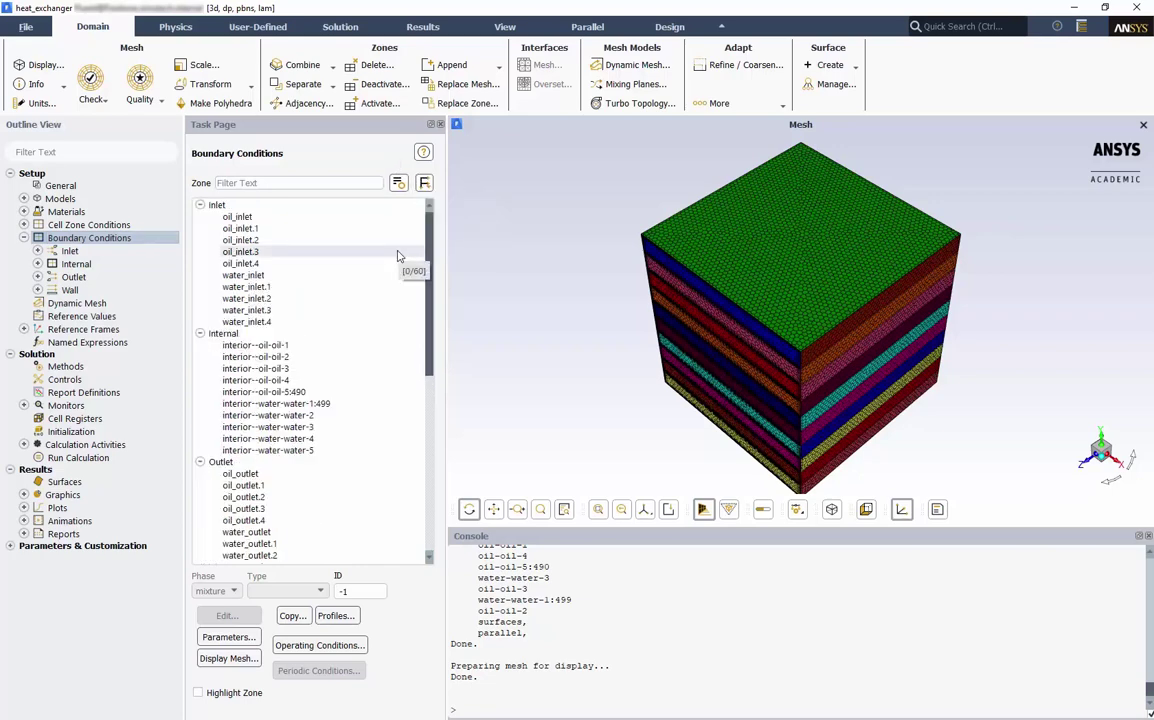
Step: Set the oil_inlet mass flow rate to 0.02 kg/s and its direction specification method to Normal to Boundary
left_click(217, 205)
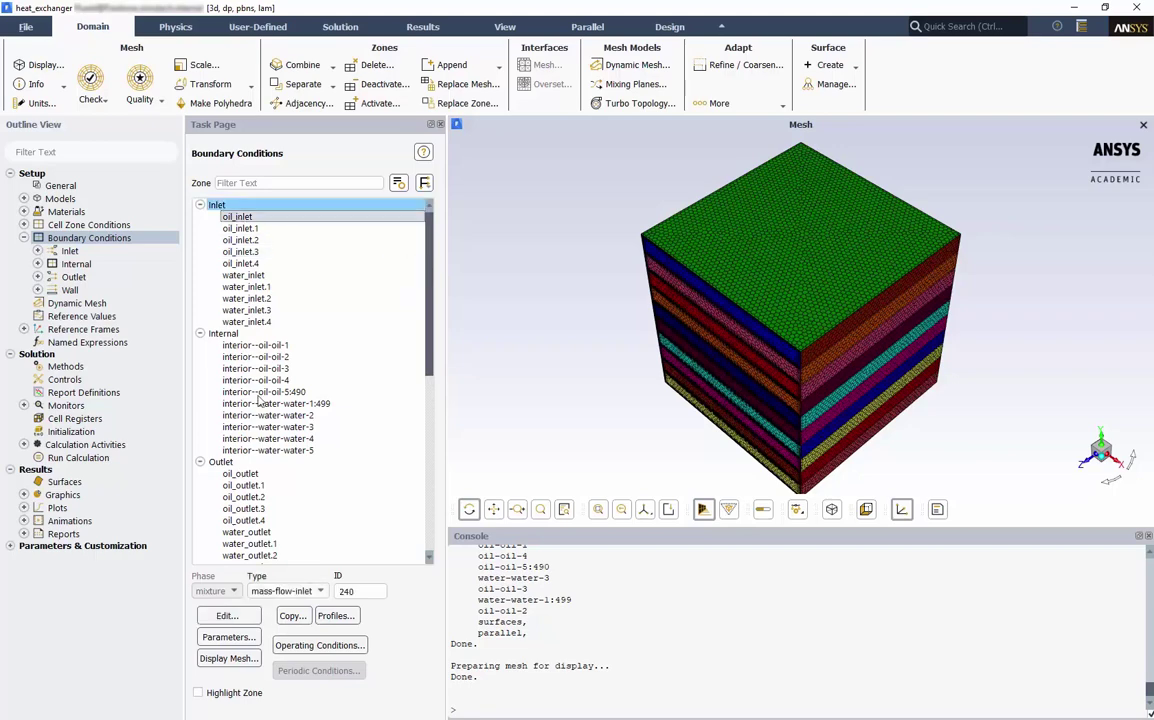
left_click(245, 615)
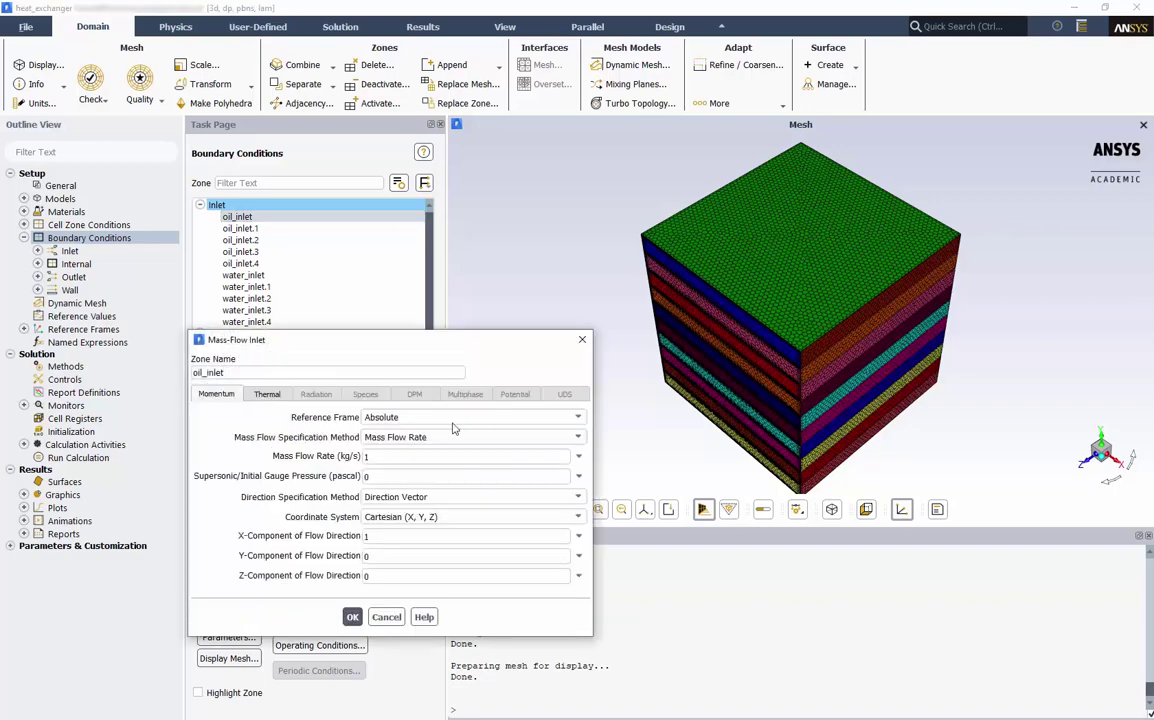
double_click(550, 456)
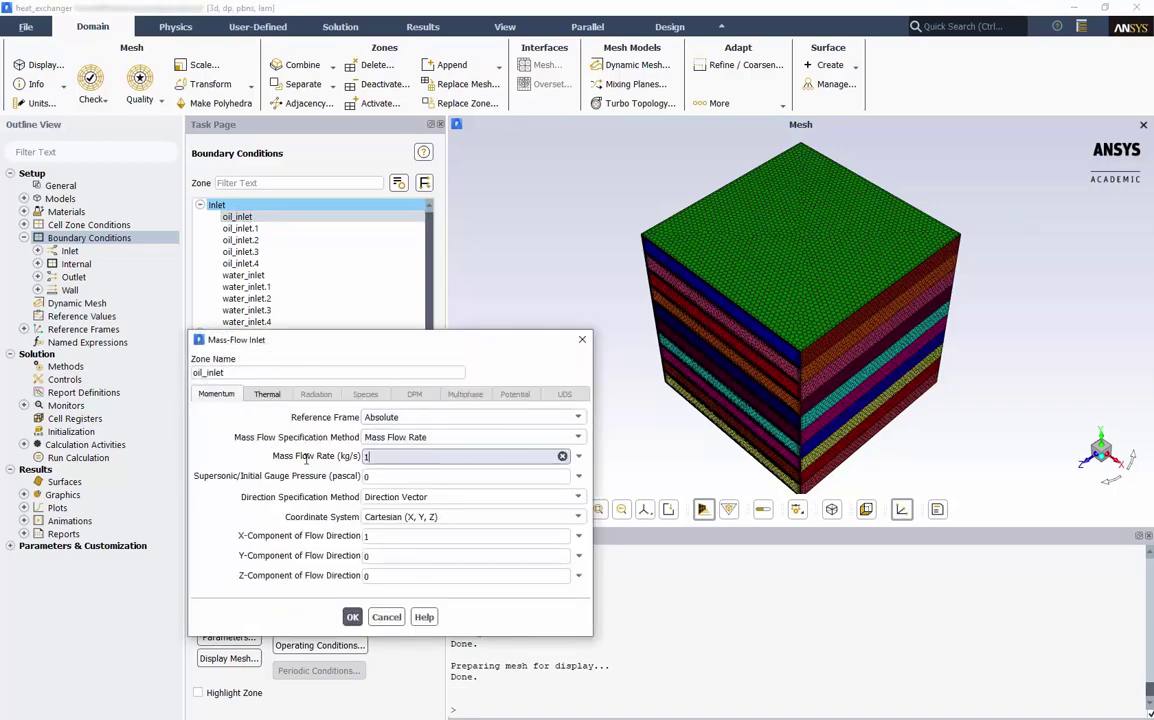
left_click(255, 466)
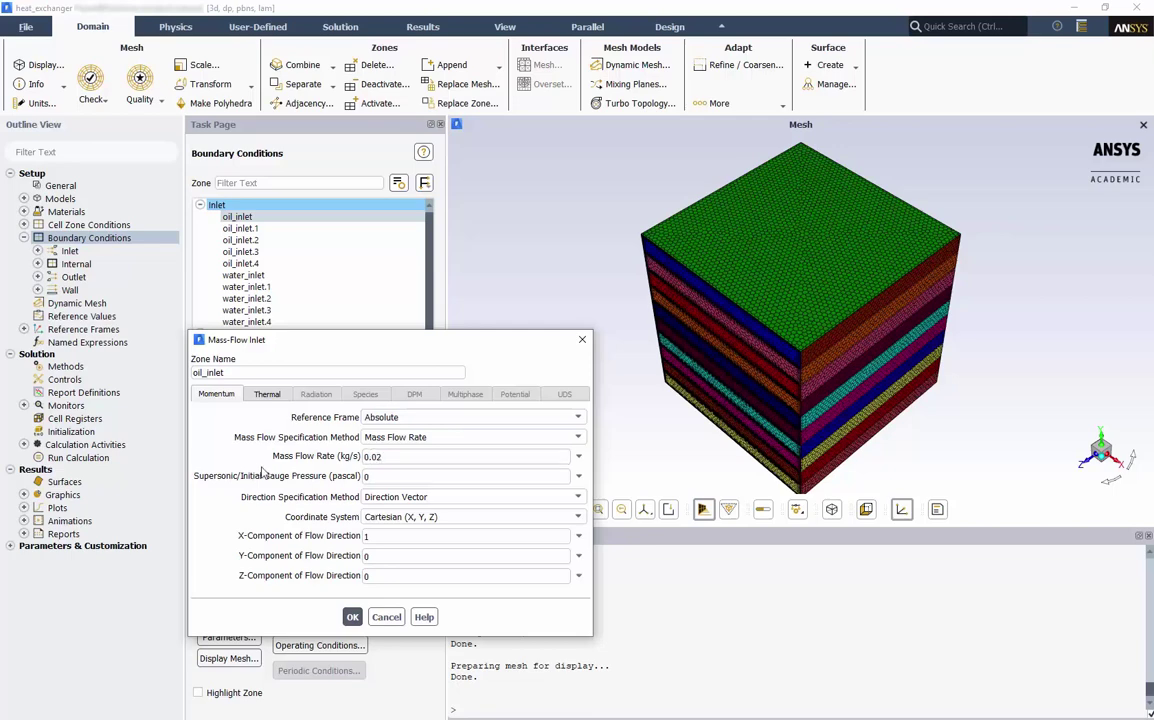
left_click(400, 497)
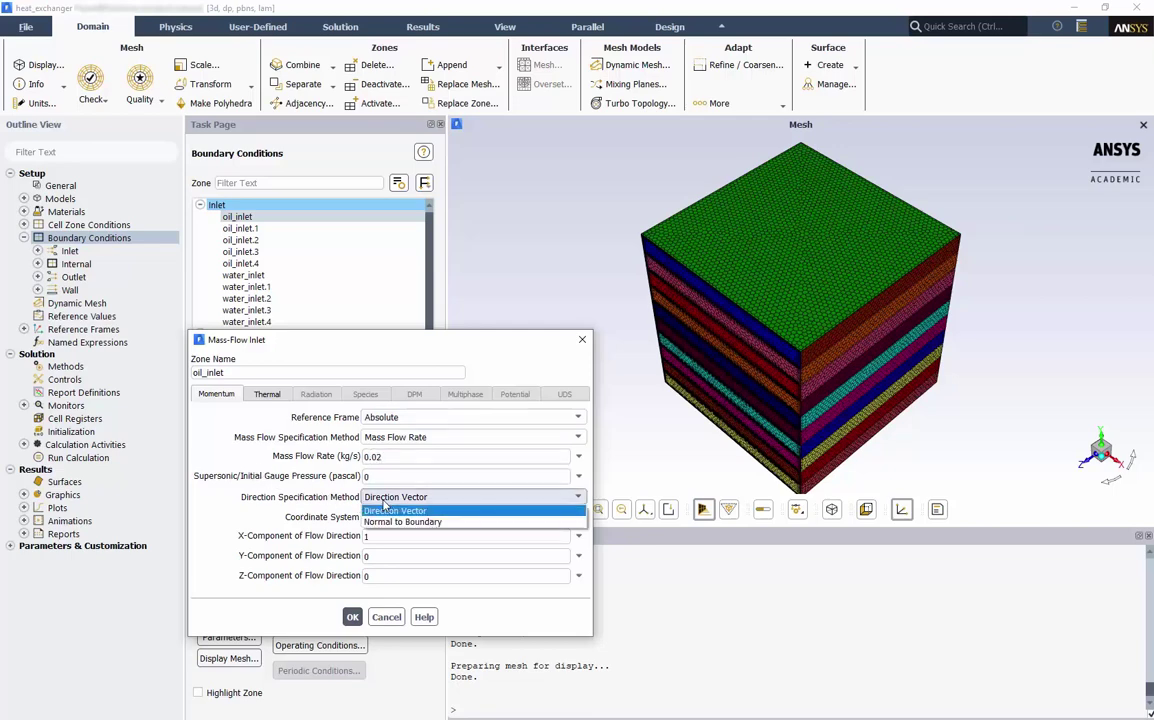
left_click(390, 522)
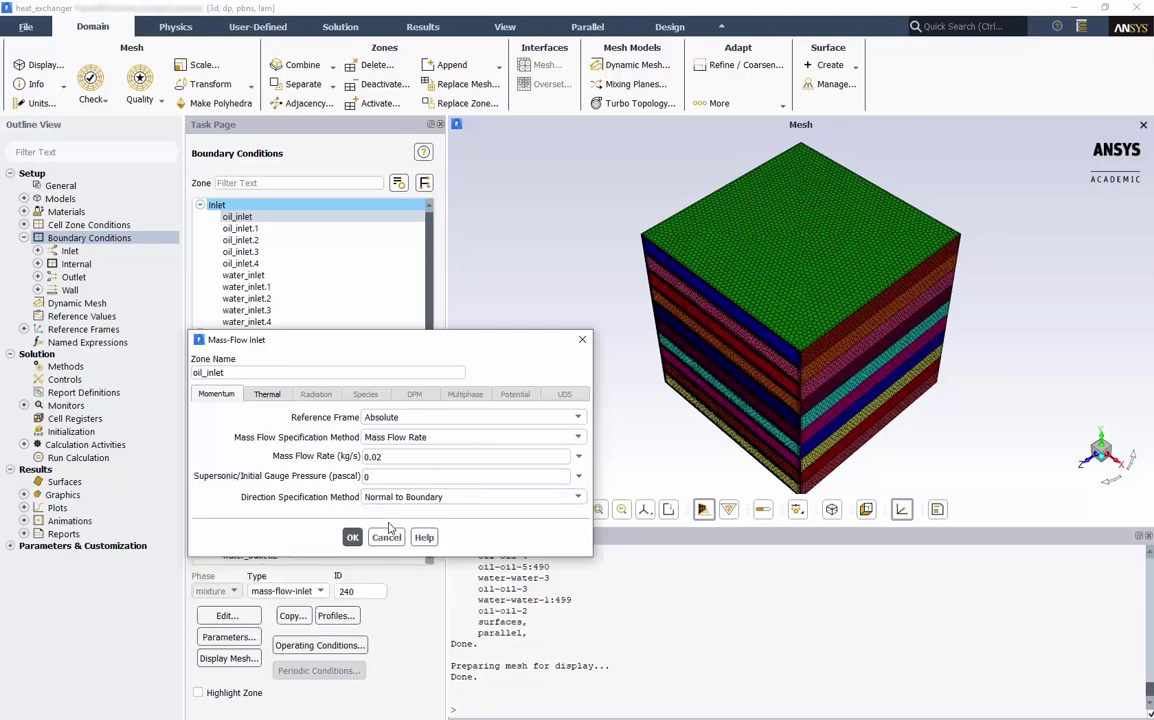
Step: Set the total temperature of oil_inlet to 353 K and apply the inlet settings
left_click(267, 394)
double_click(314, 417)
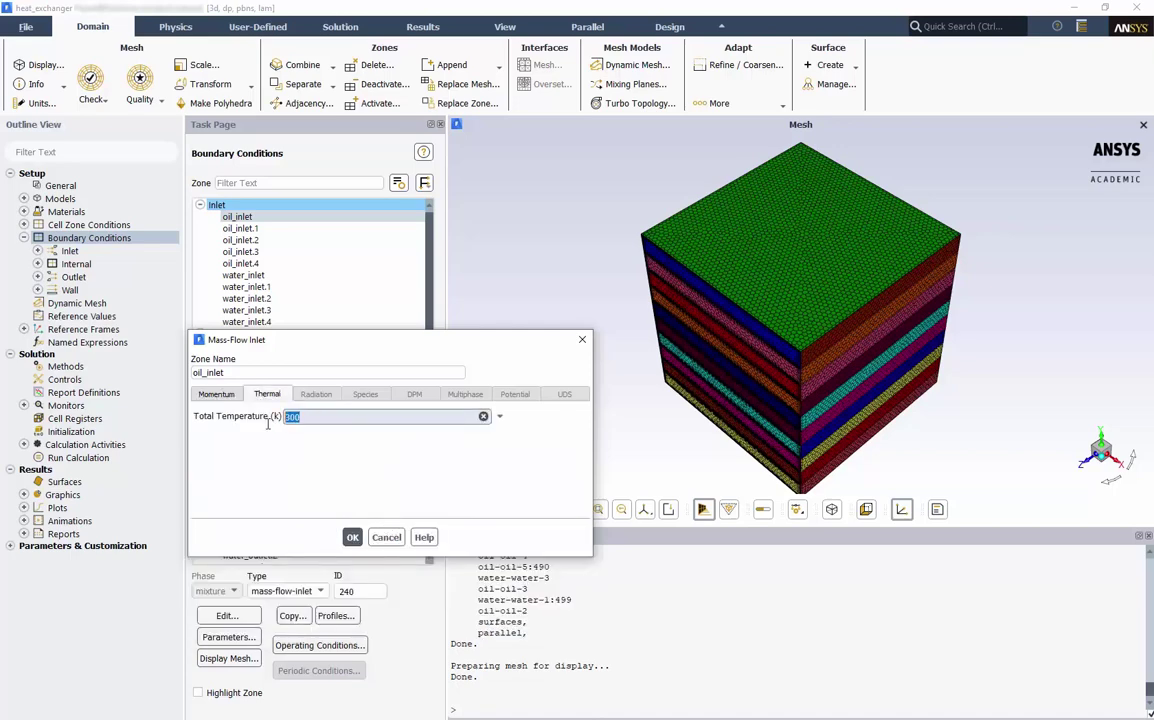
type("353")
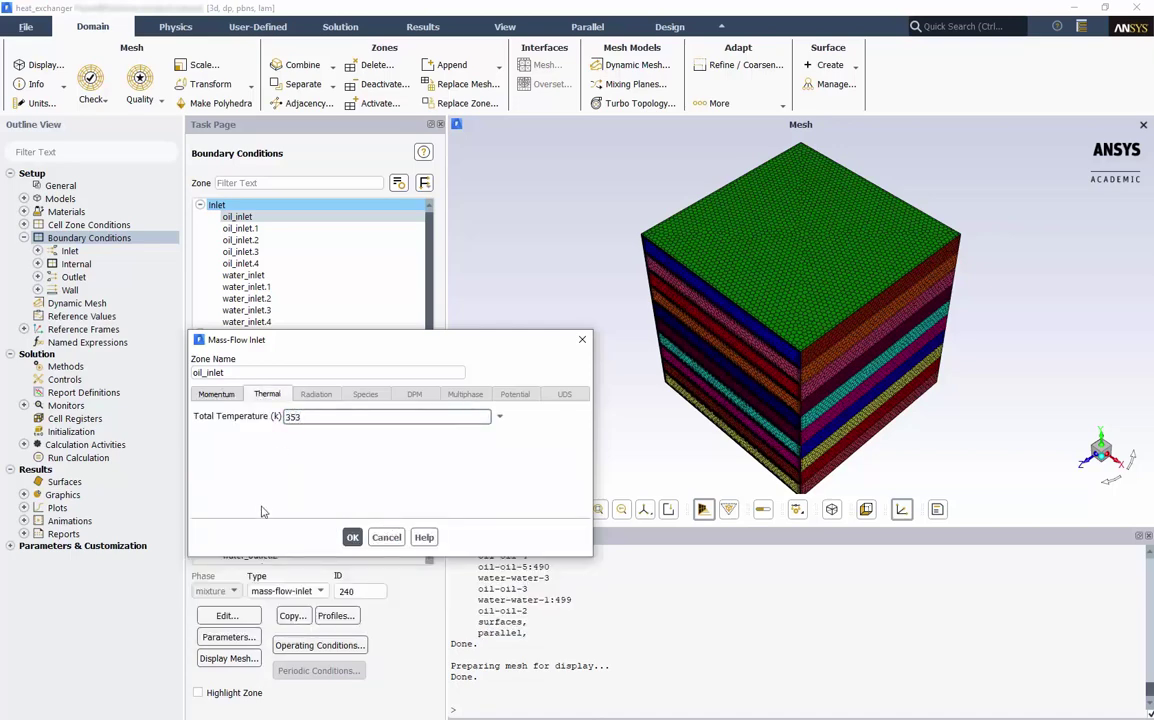
left_click(352, 537)
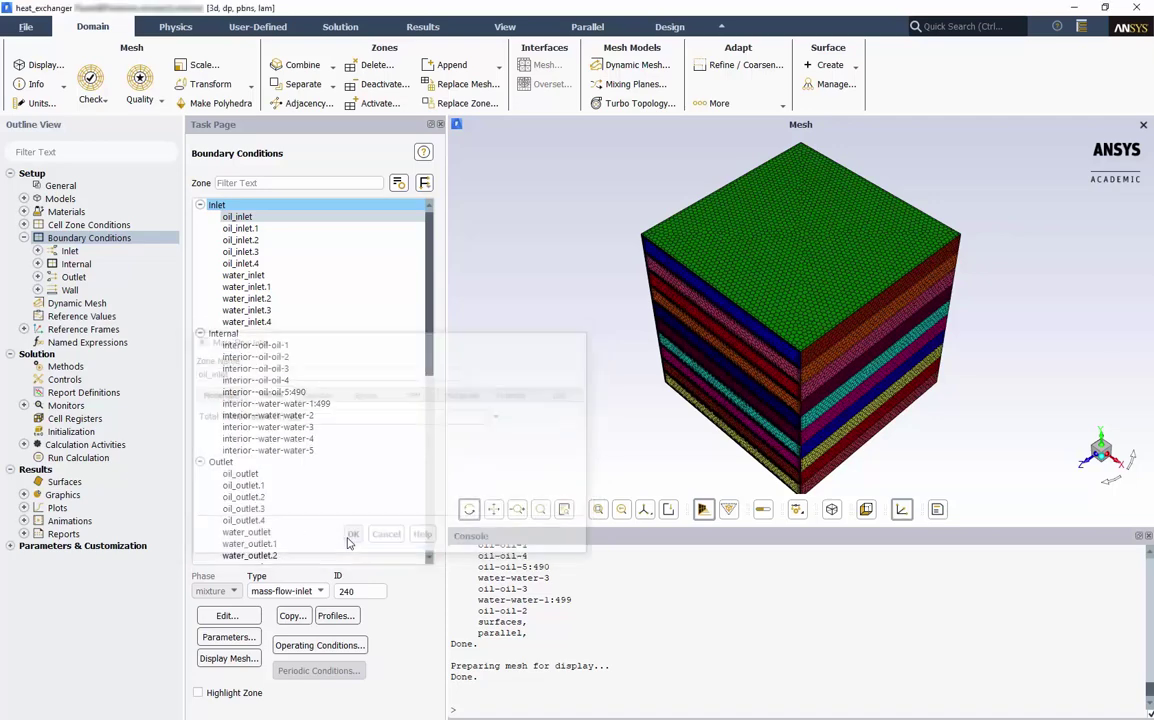
Step: Copy the oil_inlet boundary conditions to oil_inlet.1, oil_inlet.2, oil_inlet.3 and oil_inlet.4, with the source zones grouped by zone type
left_click(291, 614)
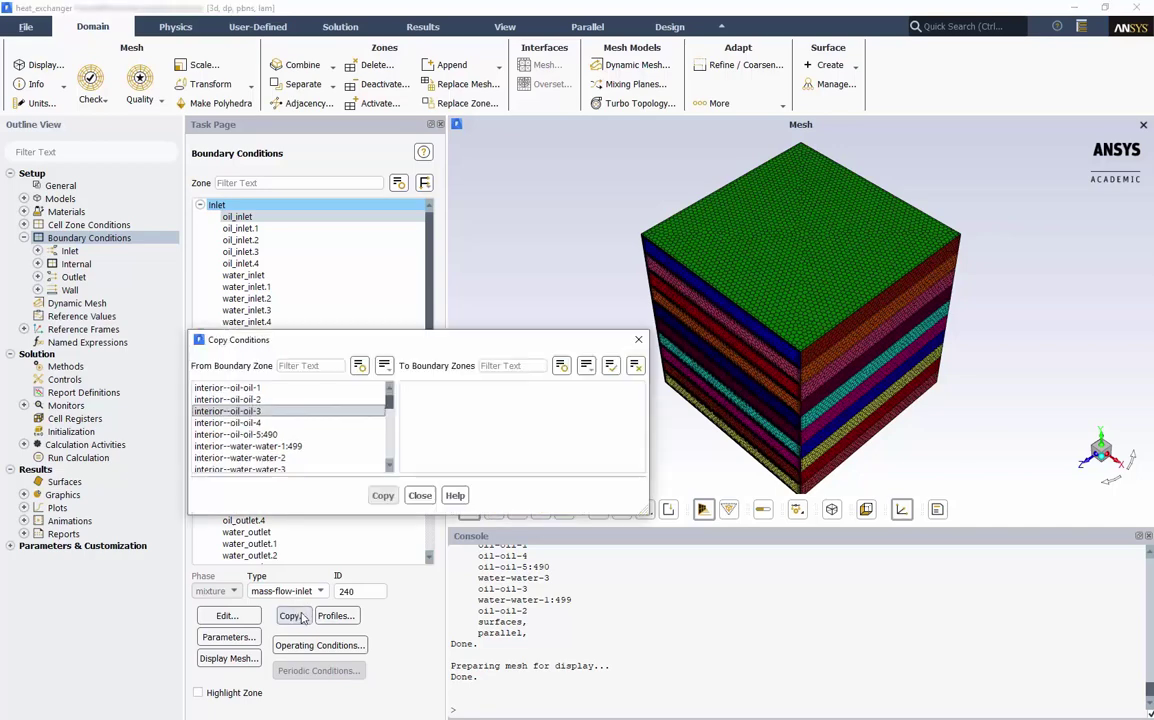
left_click(384, 365)
left_click(396, 433)
left_click(236, 399)
left_click(420, 388)
left_click(420, 399)
left_click(420, 411)
left_click(420, 423)
left_click(384, 496)
left_click(636, 401)
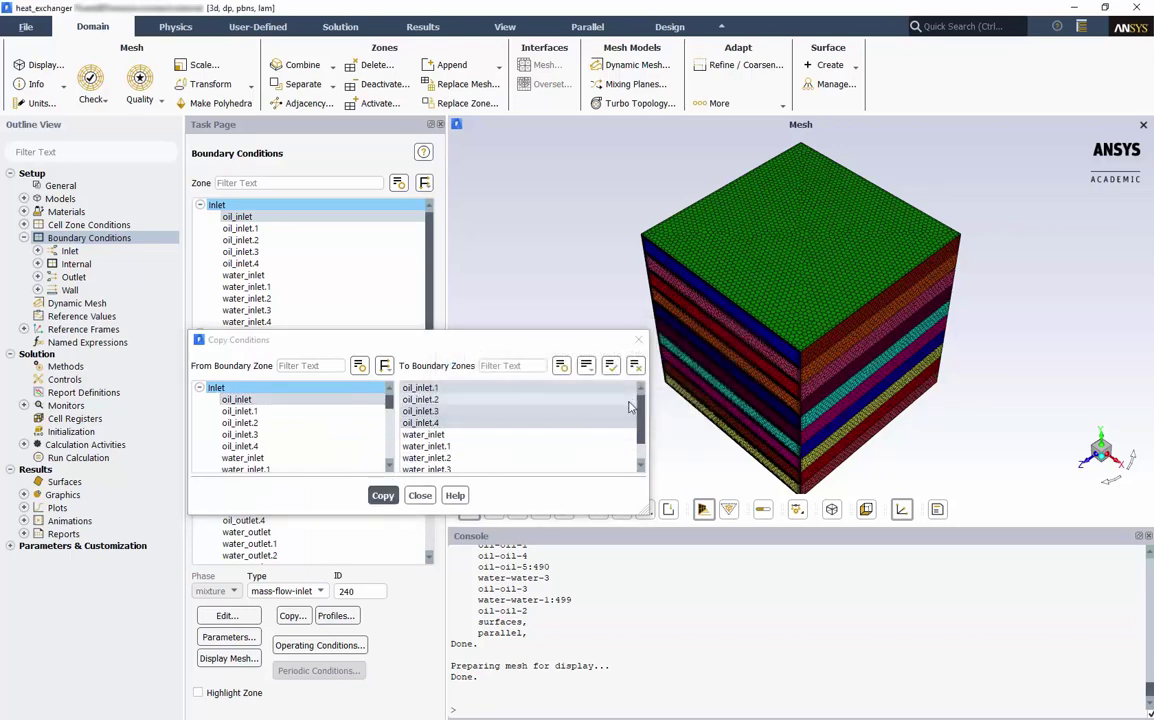
left_click(427, 495)
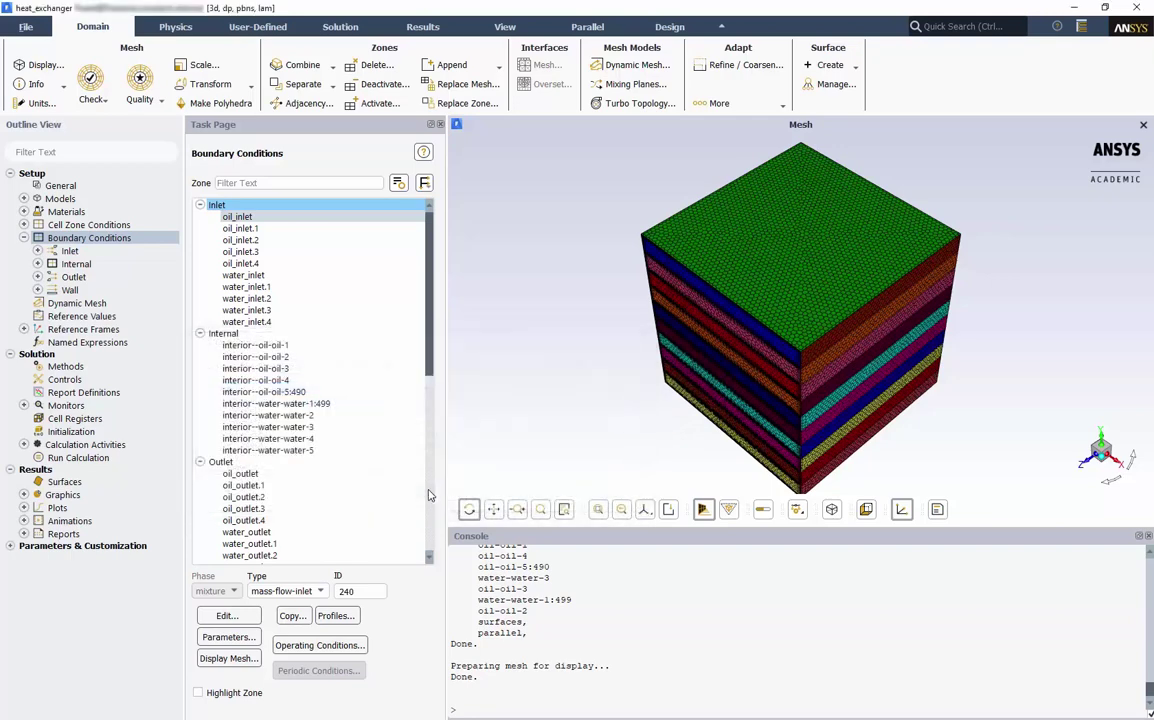
Step: Set the water_inlet mass flow rate to 0.04 kg/s and its direction specification method to Normal to Boundary
left_click(270, 276)
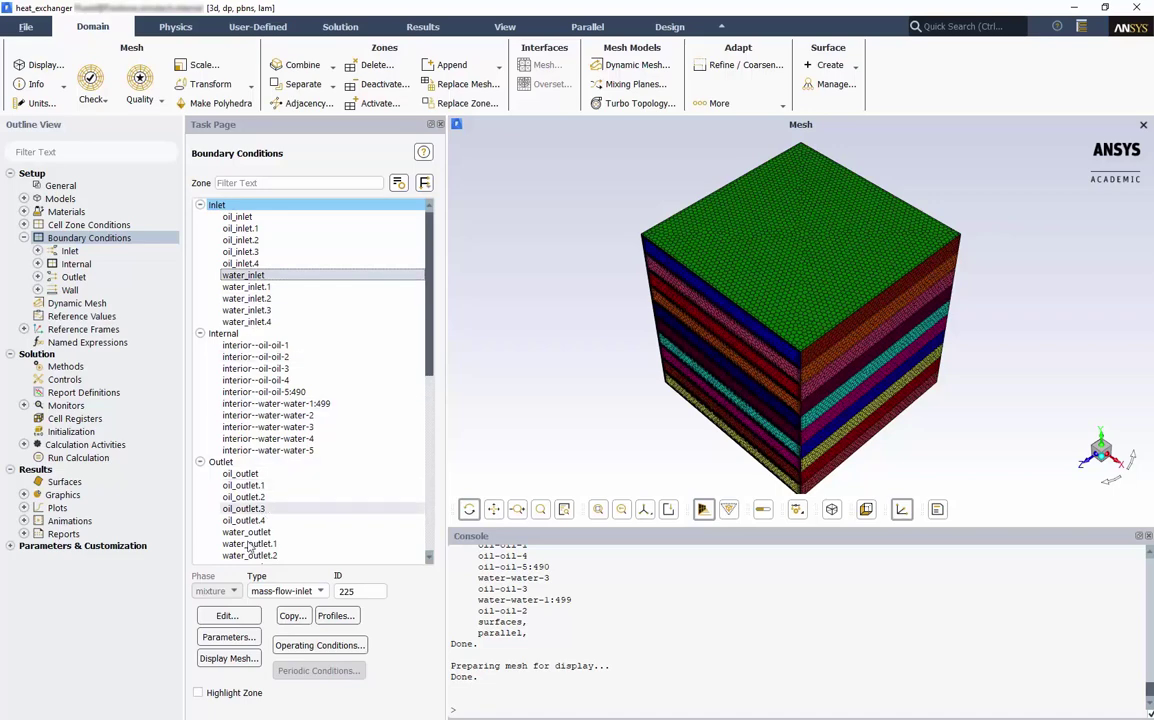
left_click(228, 615)
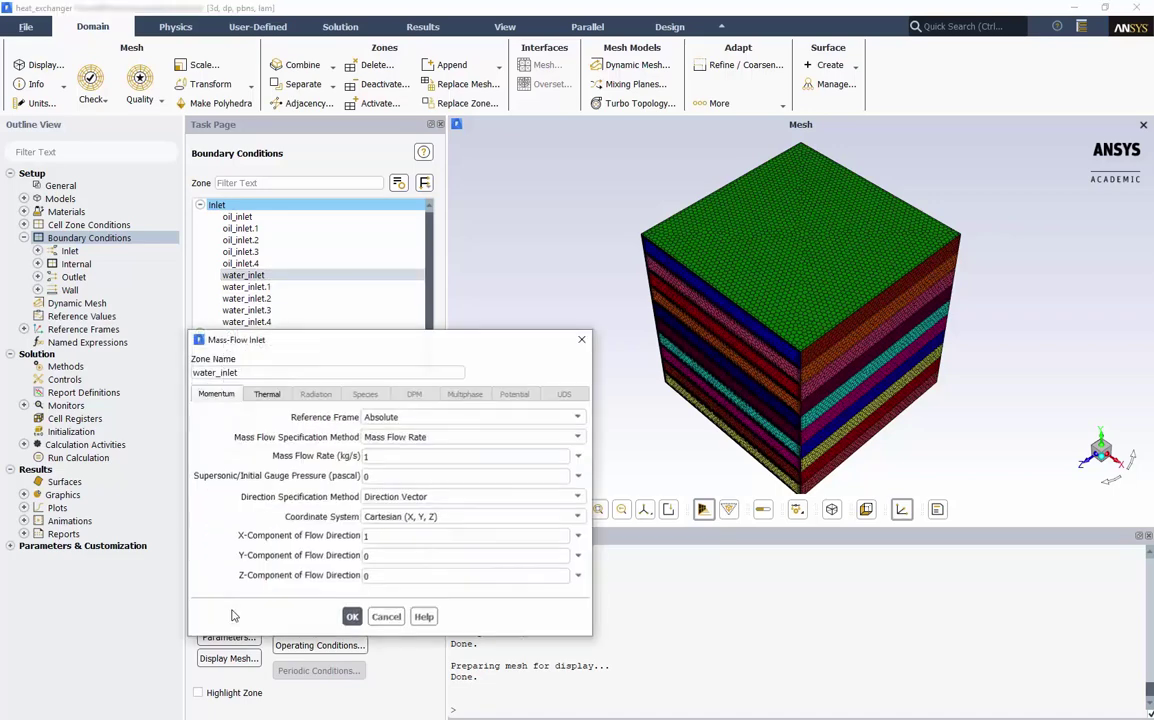
double_click(366, 456)
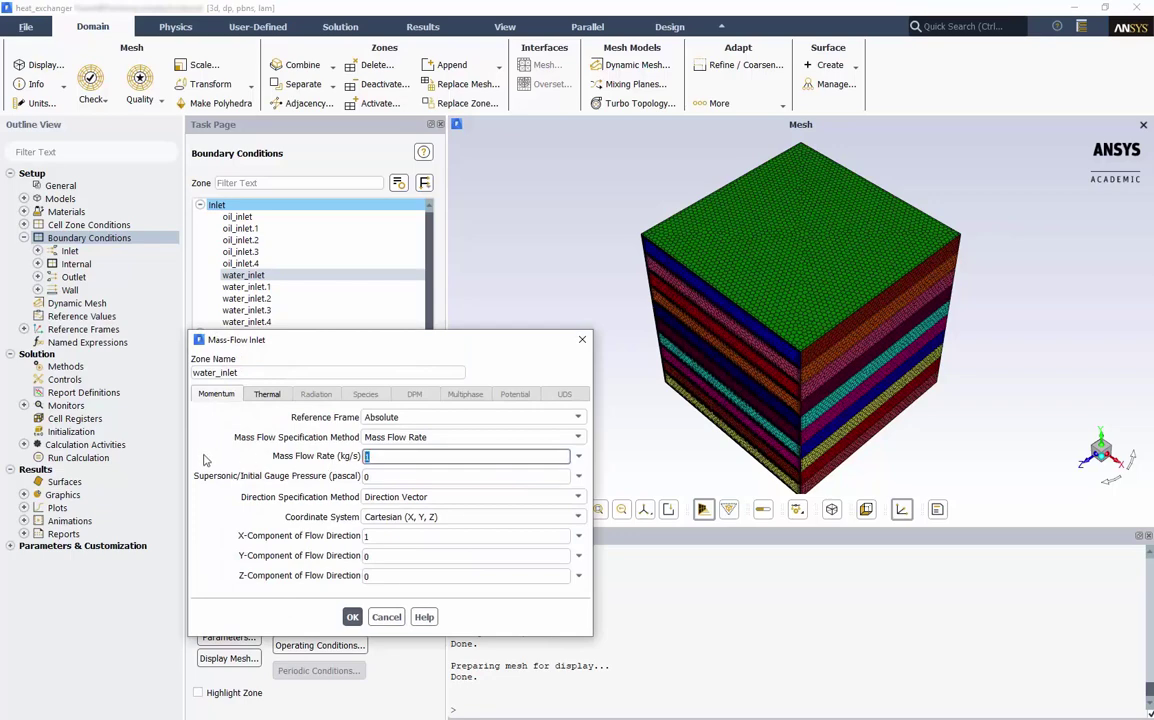
type("0.04")
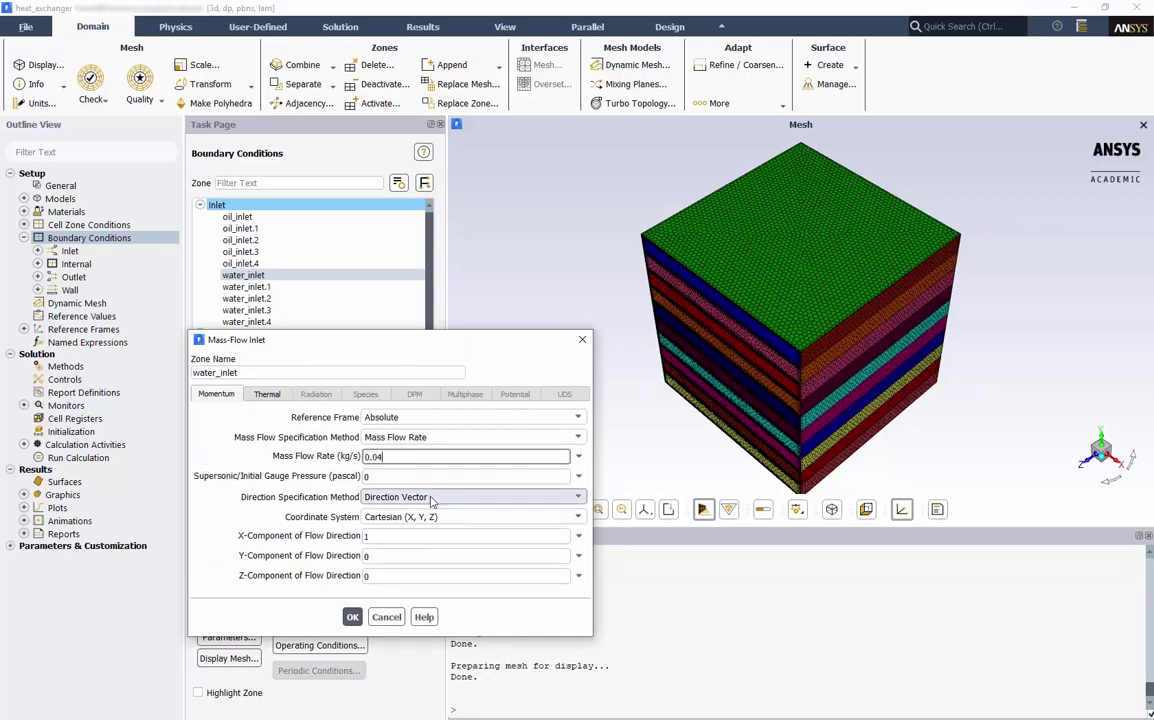
left_click(433, 497)
left_click(420, 524)
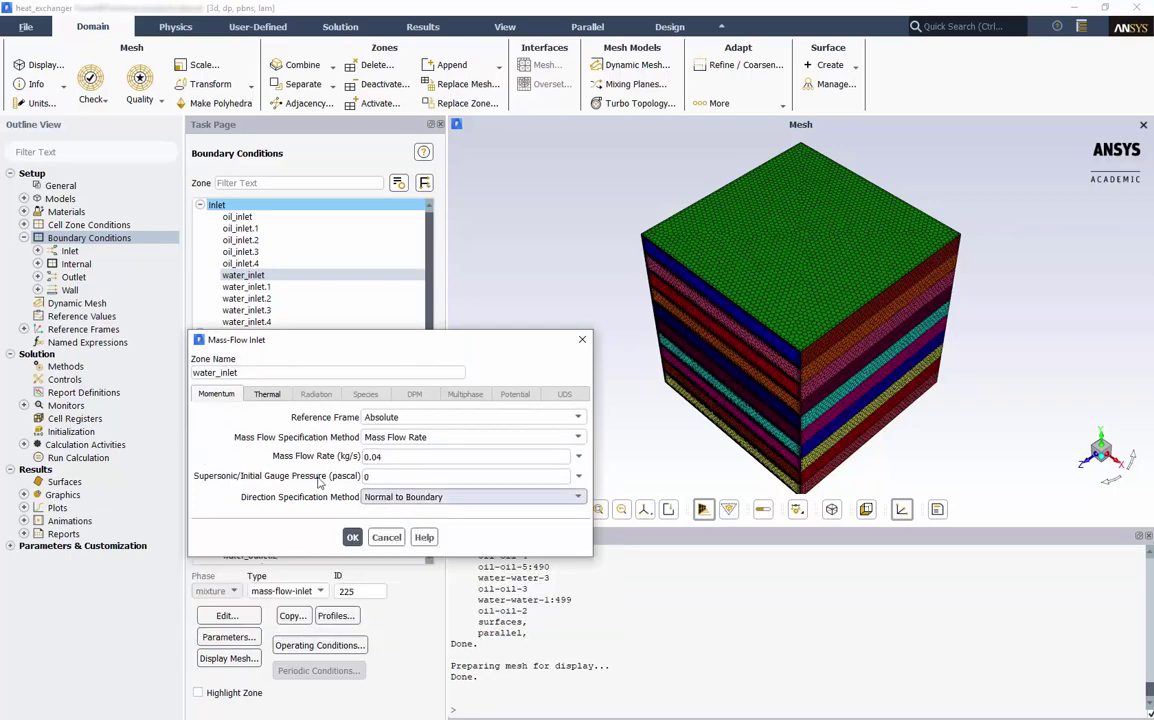
Step: Set the total temperature of water_inlet and apply the inlet settings
left_click(267, 394)
left_click_drag(299, 417, 277, 418)
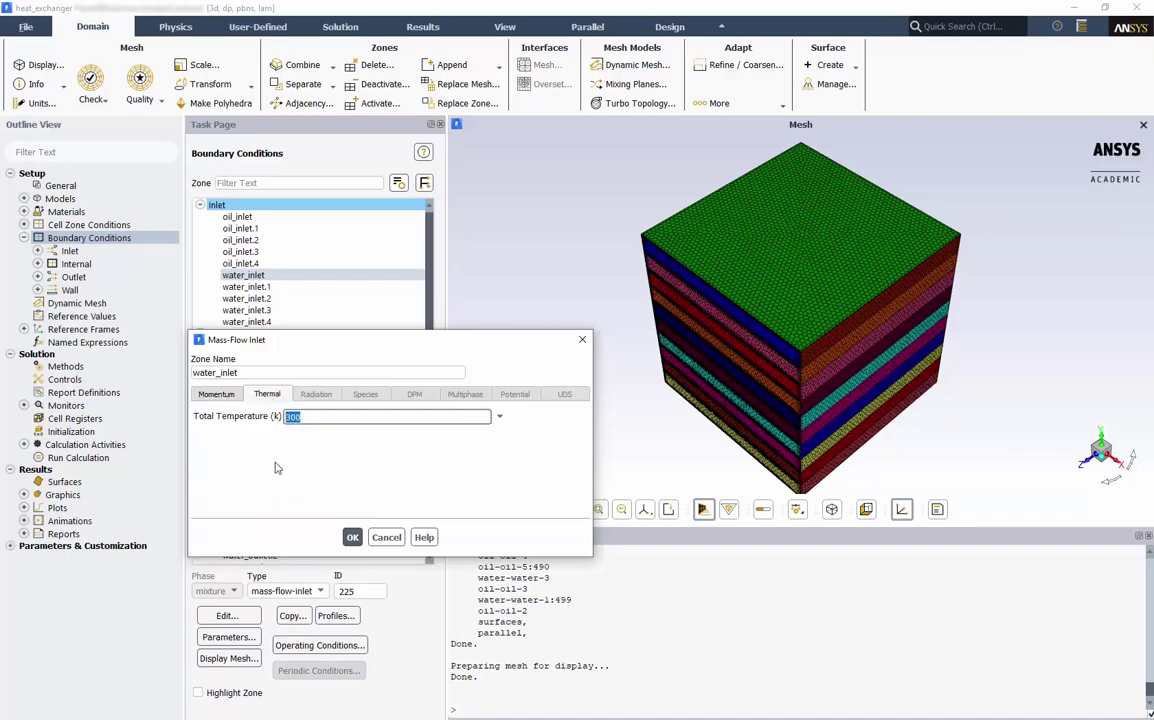
type("3.")
left_click(352, 539)
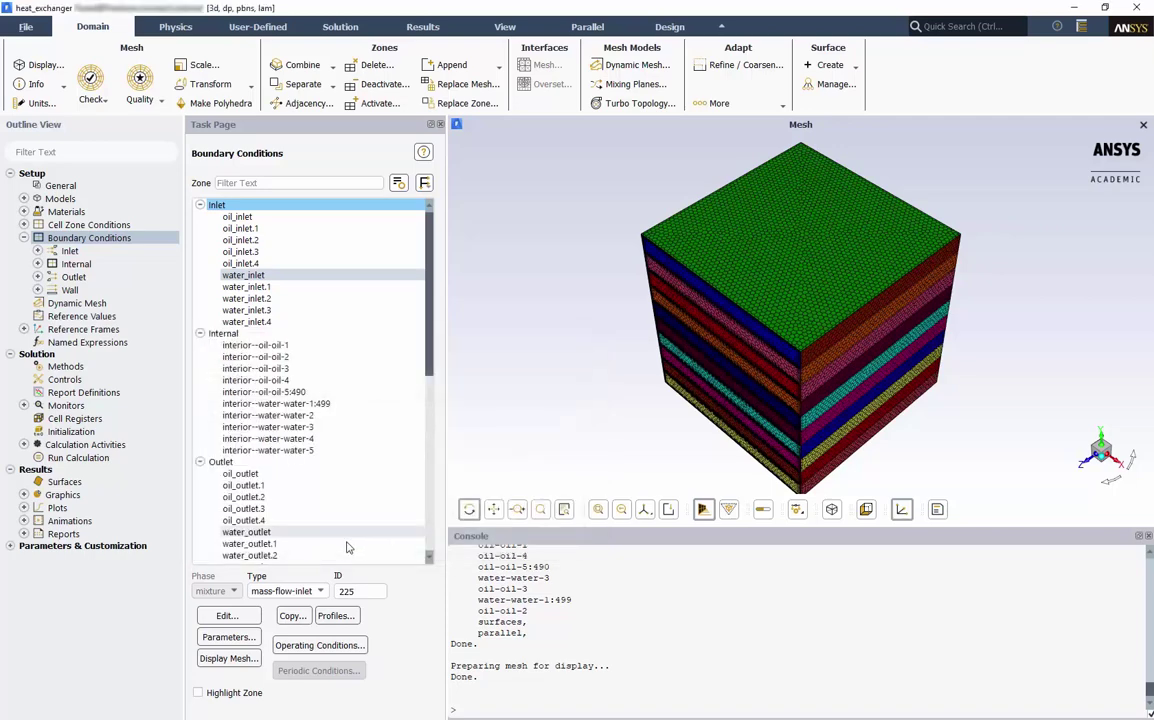
Step: Copy the water_inlet boundary conditions to water_inlet.1, water_inlet.2, water_inlet.3 and water_inlet.4
left_click(291, 615)
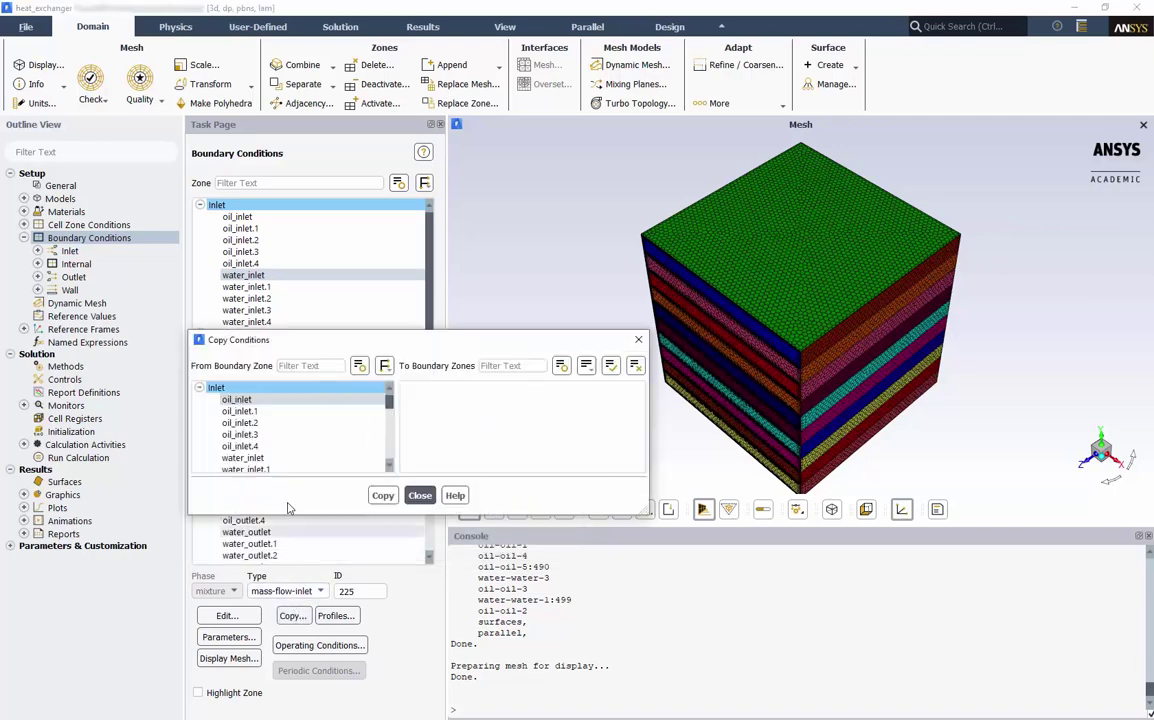
left_click(242, 457)
left_click_drag(426, 446, 378, 490)
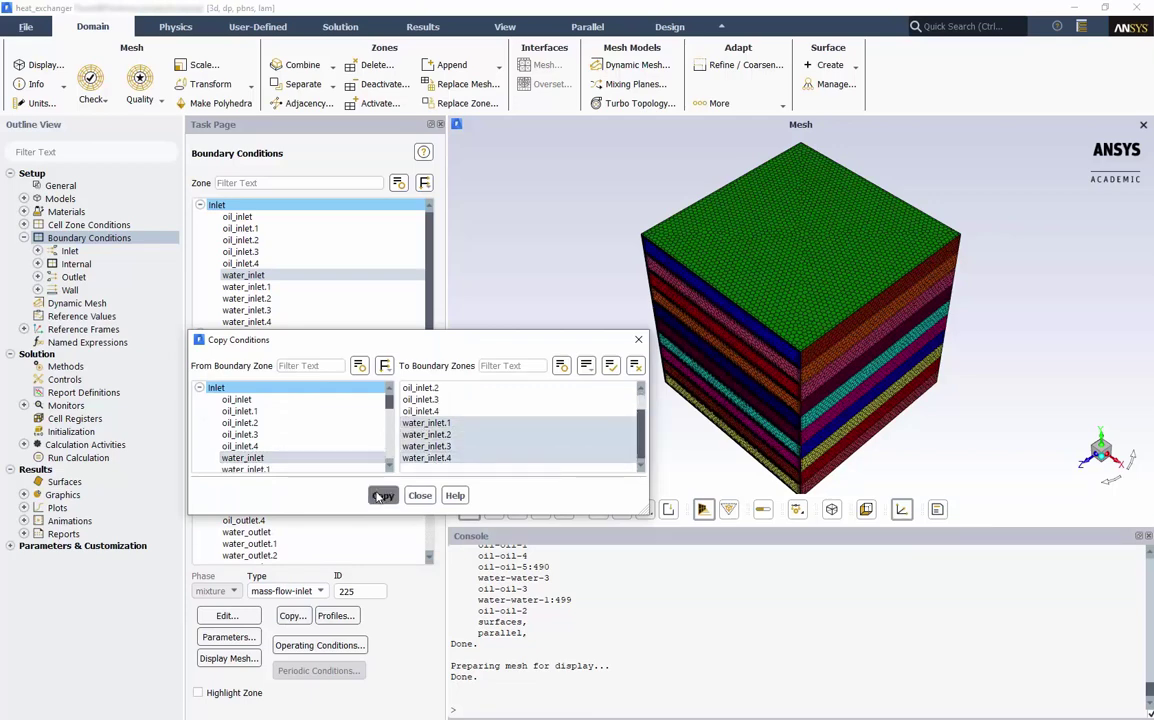
left_click(378, 490)
left_click(642, 399)
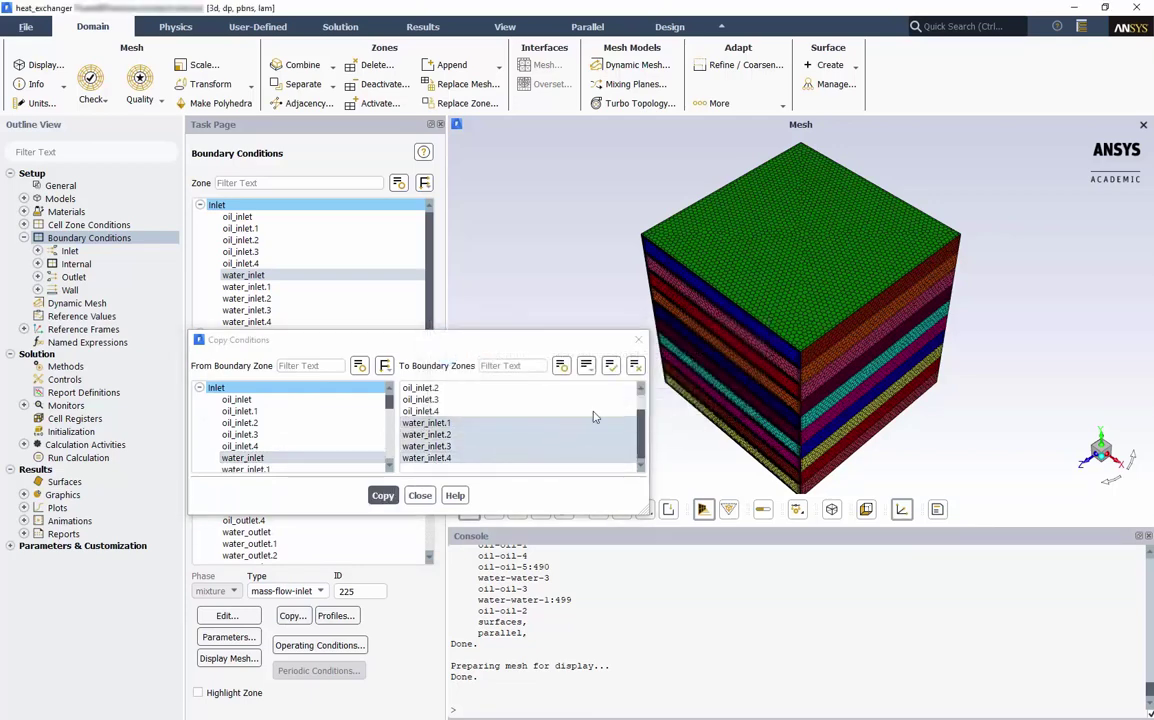
left_click(428, 497)
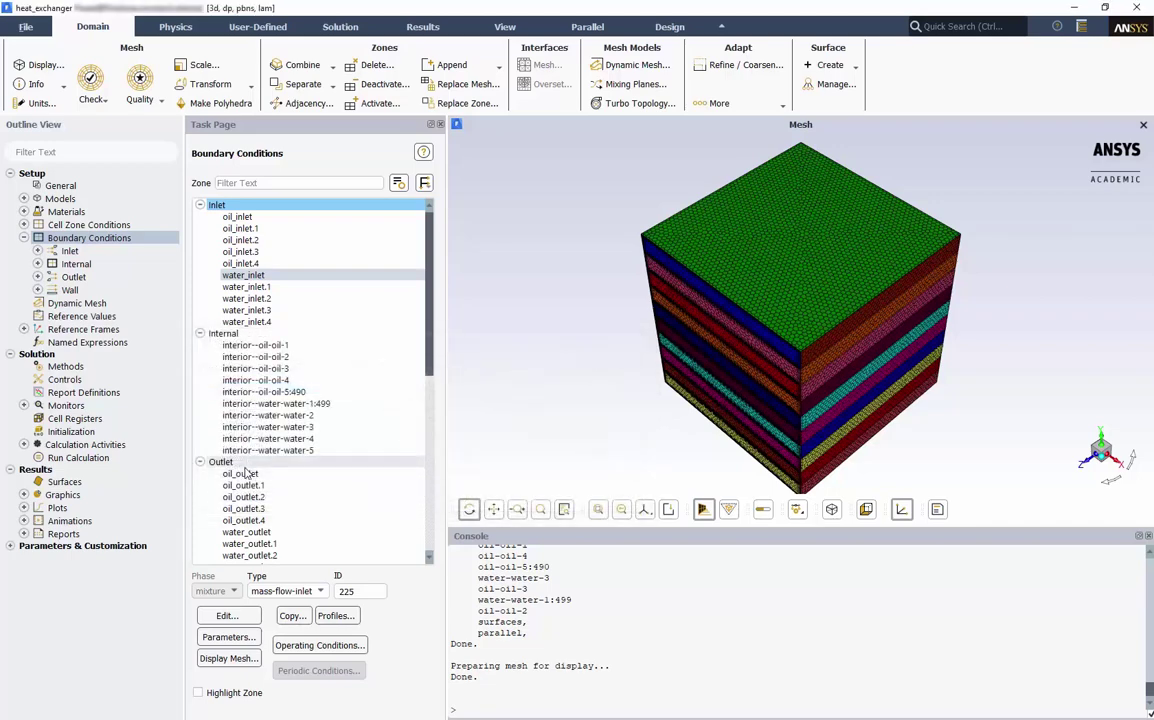
Step: Review the momentum and thermal settings of the oil_outlet pressure outlet and accept them
left_click(220, 462)
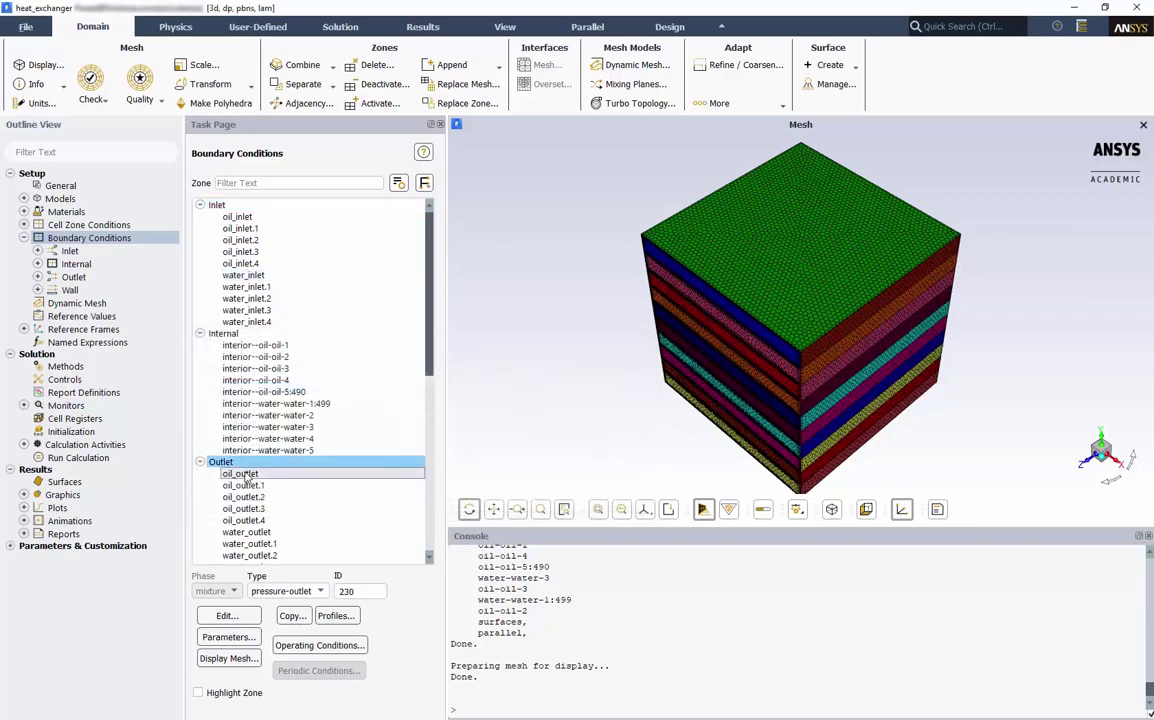
left_click(246, 617)
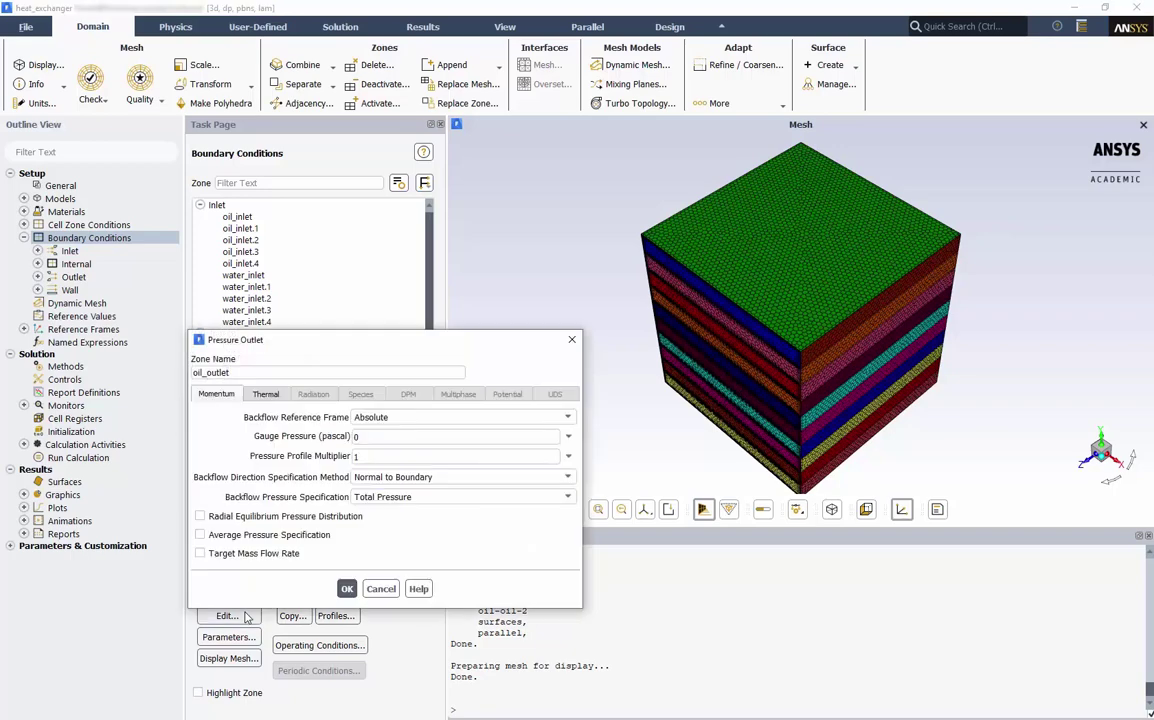
left_click(265, 394)
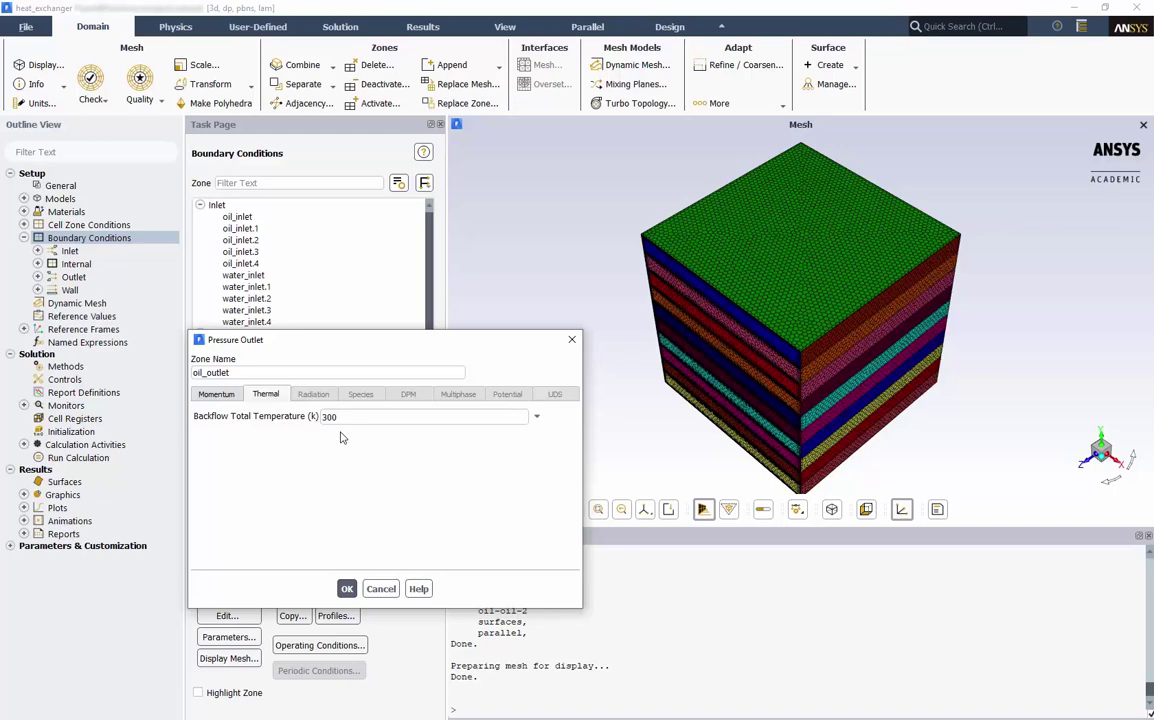
left_click(347, 589)
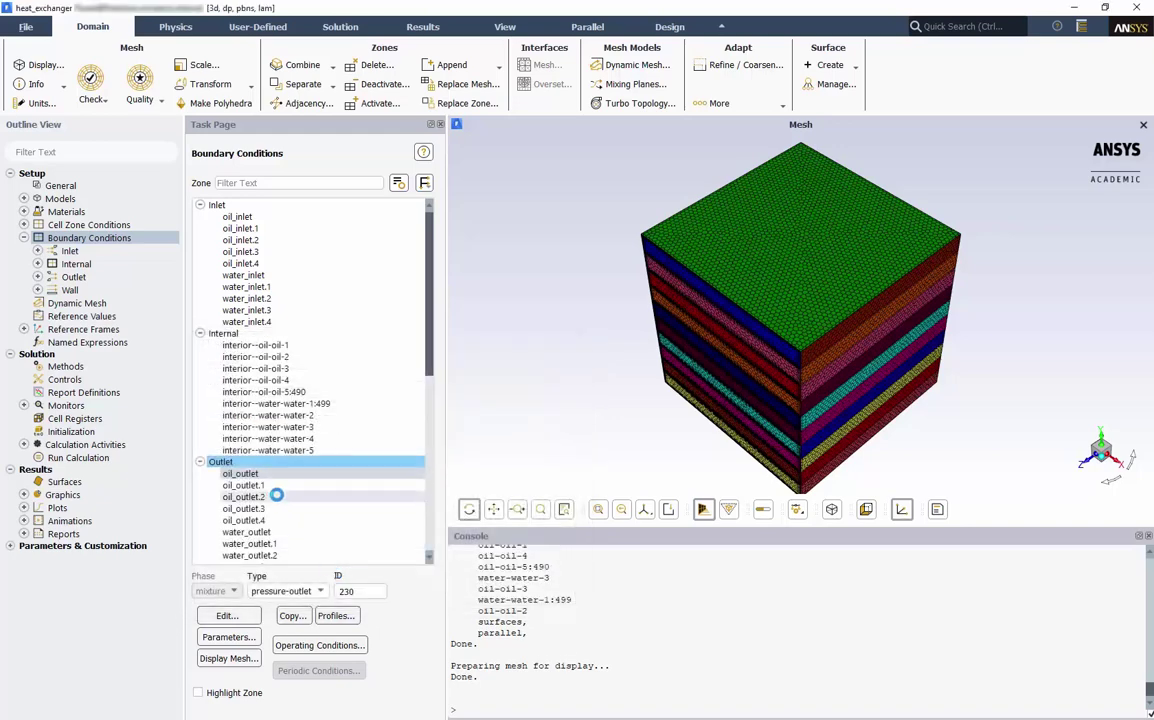
Step: Check the gauge pressure and backflow total temperature of the water_outlet pressure outlet and accept the settings
left_click(240, 617)
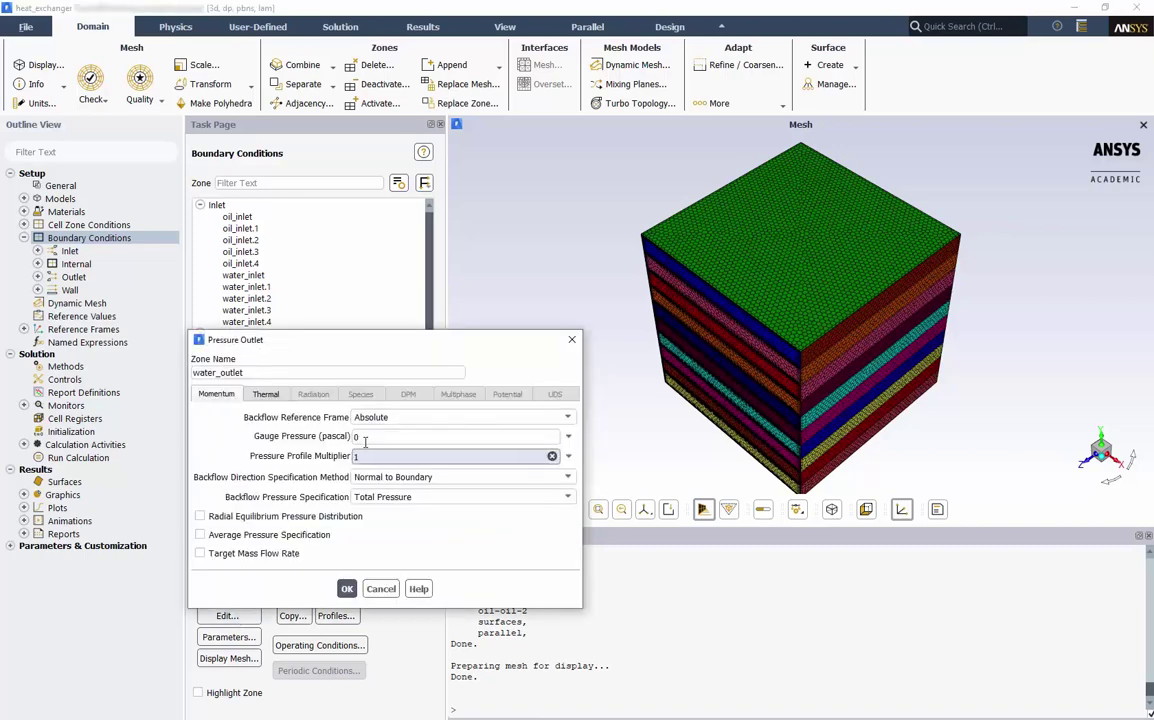
left_click(262, 394)
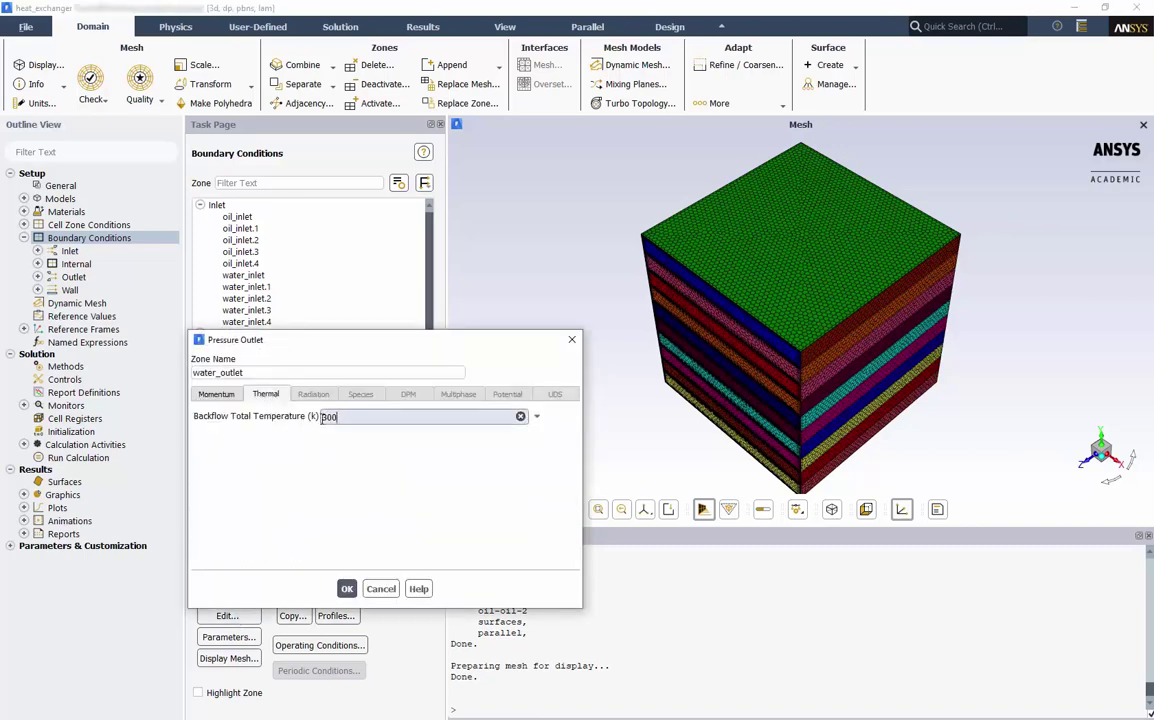
left_click(347, 589)
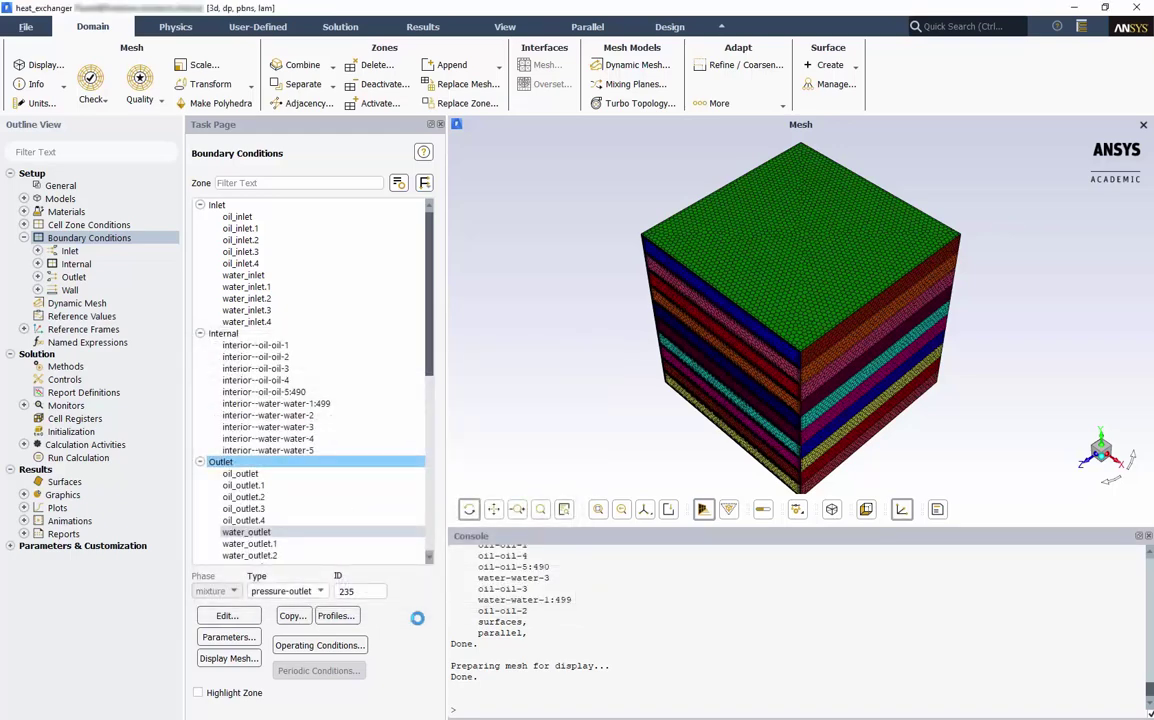